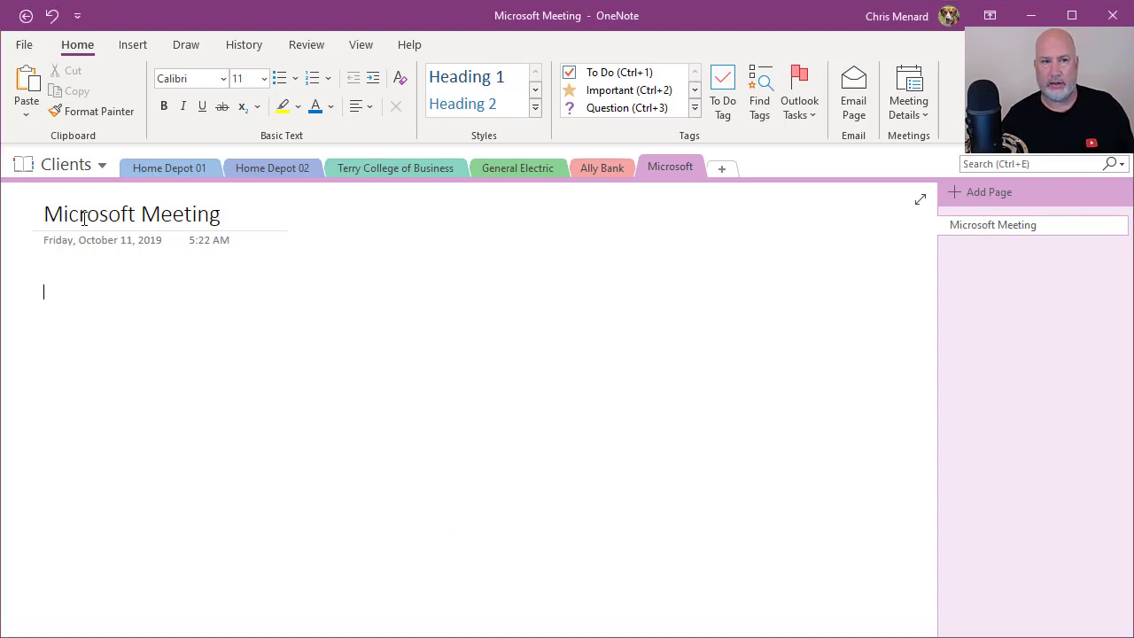
{"action": "left_click", "coordinate": [99, 164]}
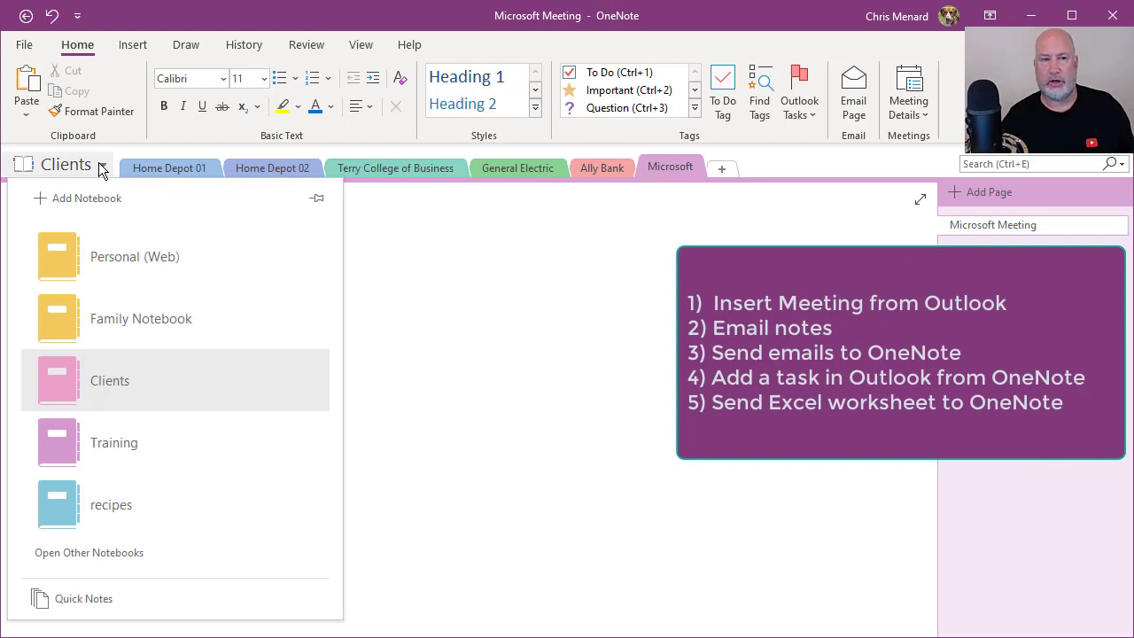
{"action": "left_click", "coordinate": [99, 165]}
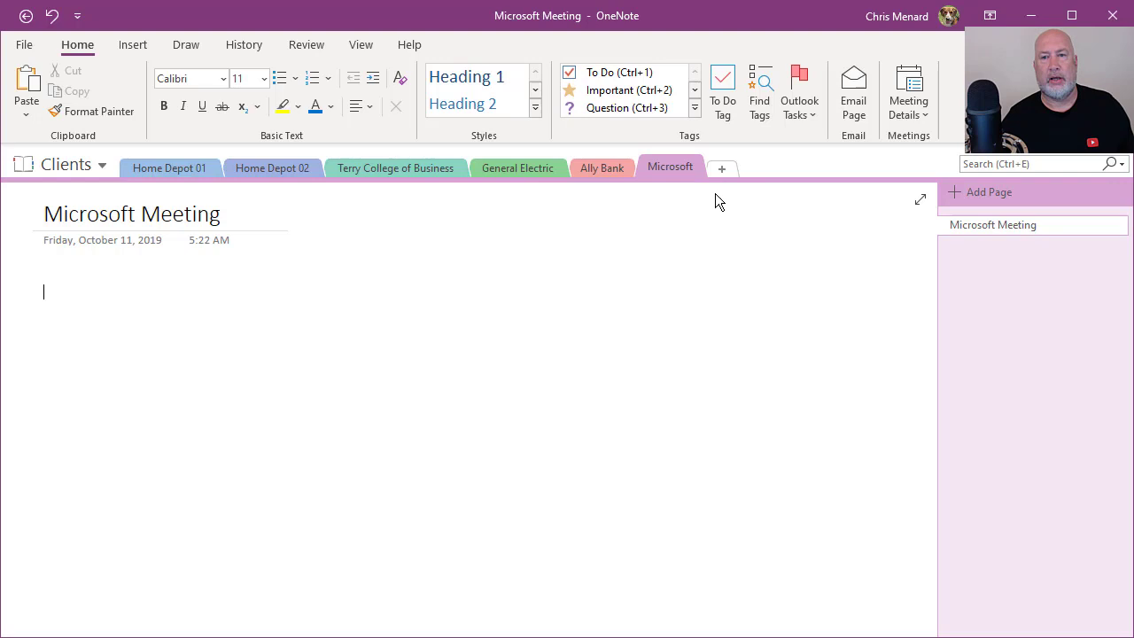
Step: Insert today's Meeting with Creator Team details and list under Notes: Agenda, Insert Meeting, Add Task to Outlook, Email page, Pull in Email, Excel to OneNote
{"action": "left_click", "coordinate": [899, 119]}
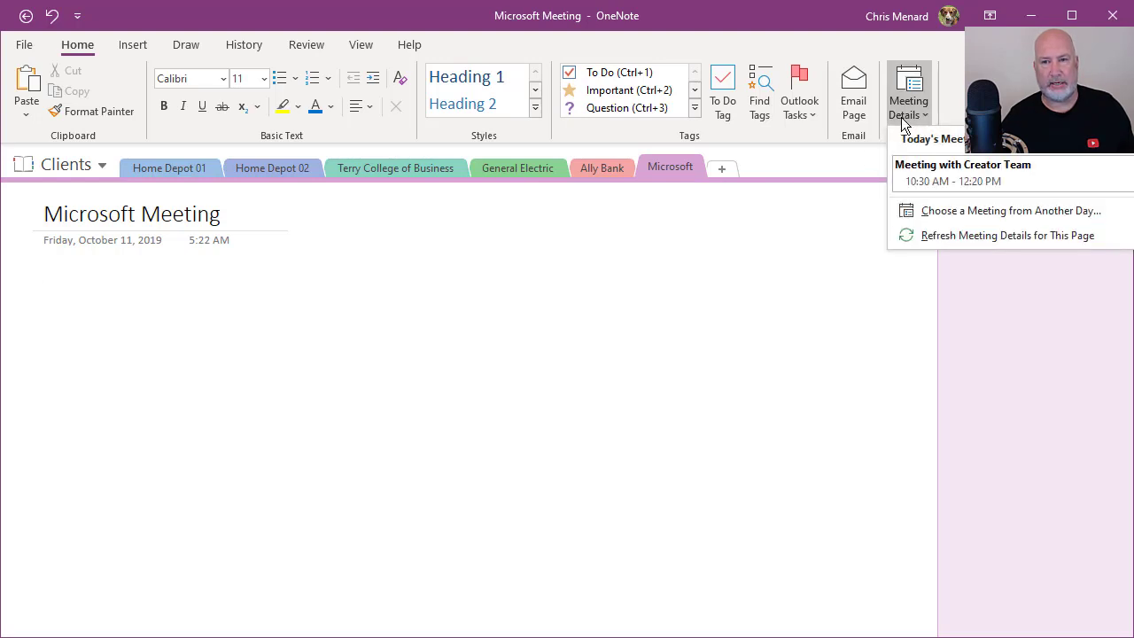
{"action": "left_click", "coordinate": [955, 183]}
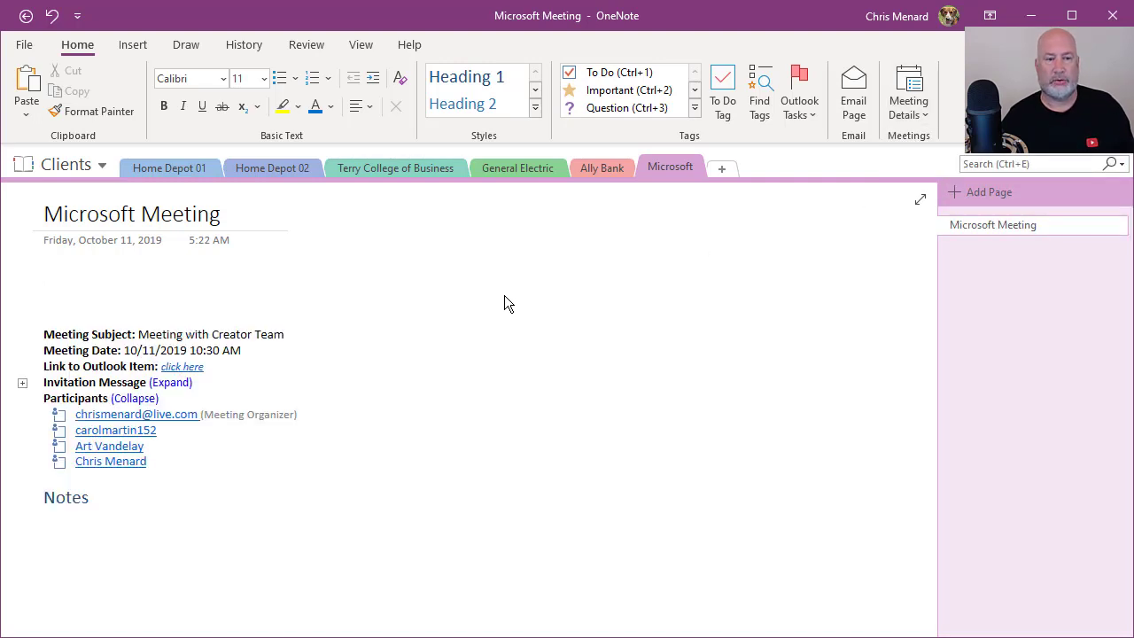
{"action": "left_click", "coordinate": [53, 519]}
{"action": "type", "text": "Agenda Insert Meeting Add Task to Outlook Email page Pull in Email Excel to OneNote"}
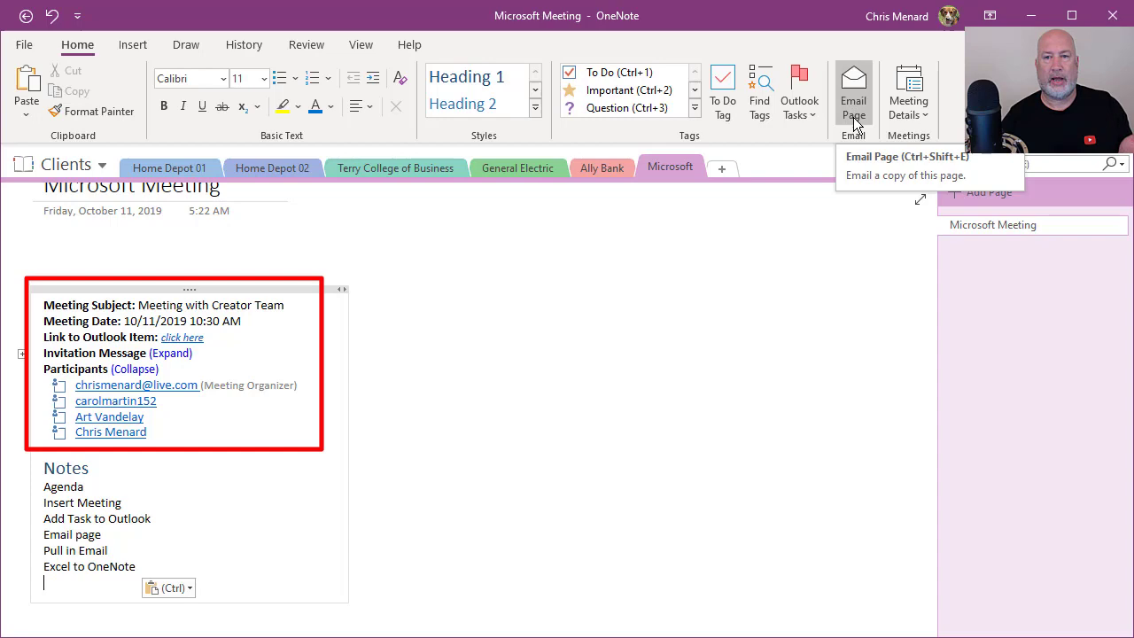
Step: Create an email copy of the Microsoft Meeting page, check its contents, and discard the draft without saving
{"action": "left_click", "coordinate": [853, 122]}
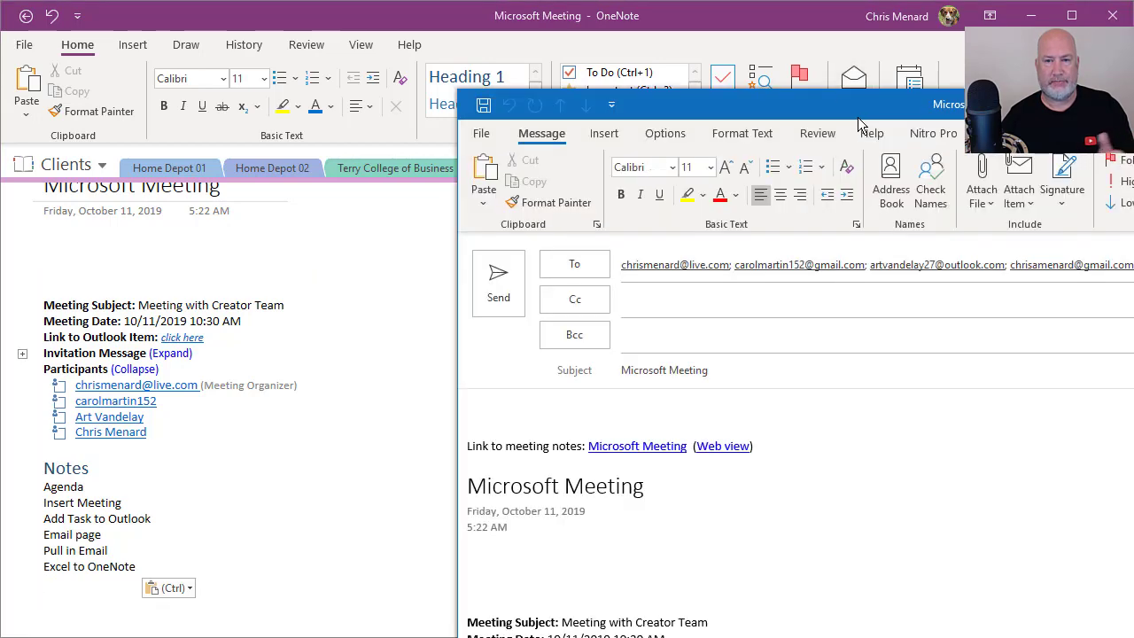
{"action": "left_click_drag", "start_coordinate": [823, 110], "coordinate": [366, 21]}
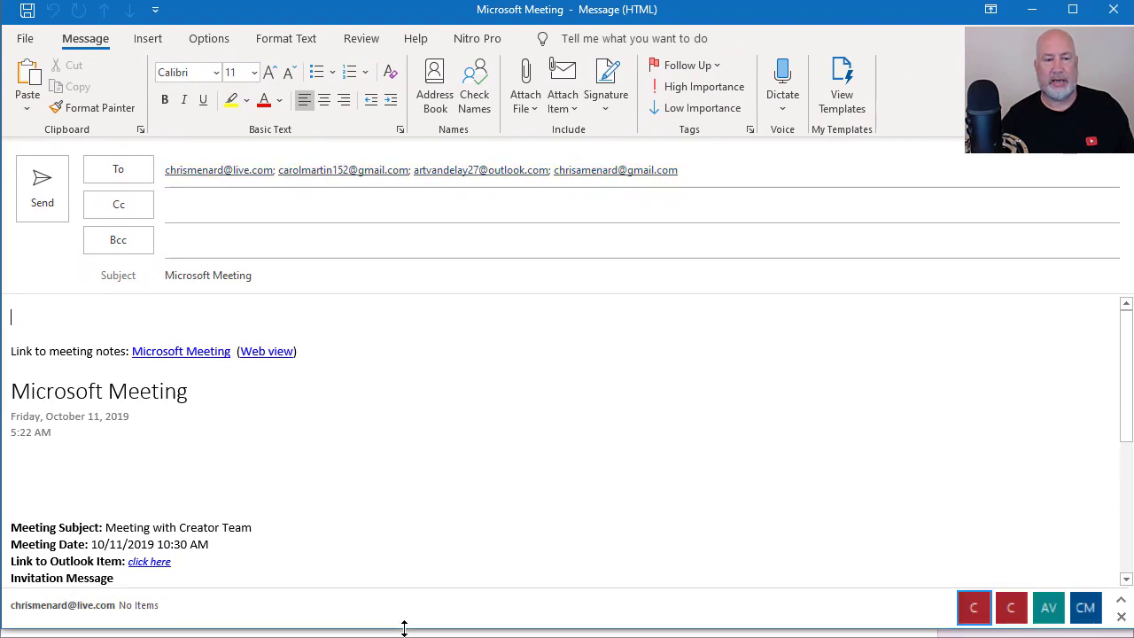
{"action": "scroll", "coordinate": [371, 437], "scroll_direction": "down", "scroll_amount": 5}
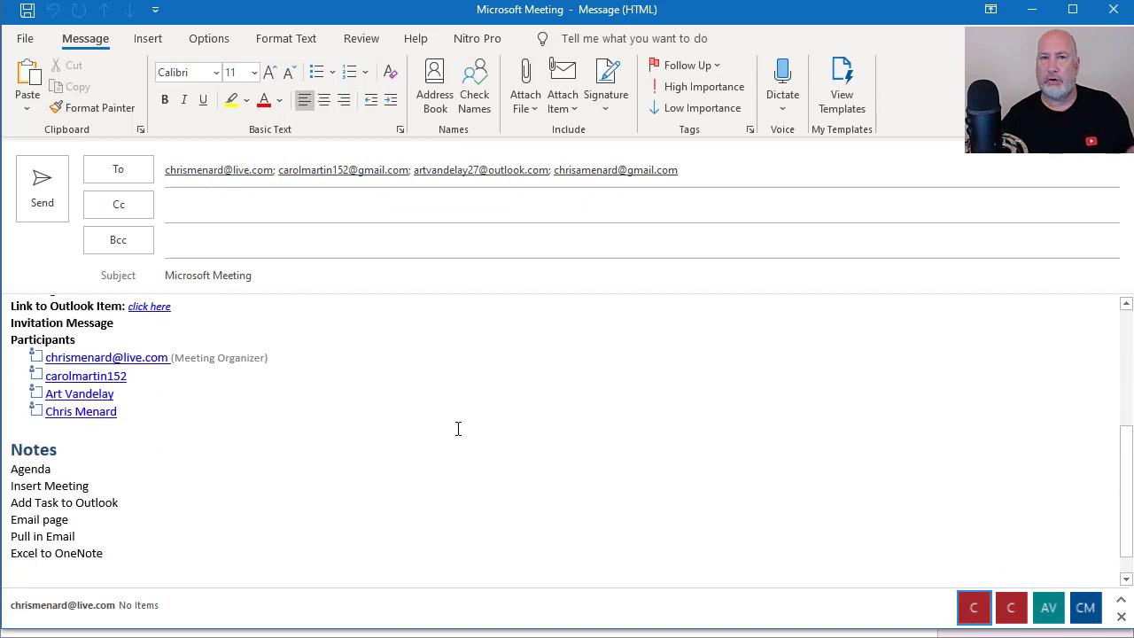
{"action": "left_click", "coordinate": [1116, 14]}
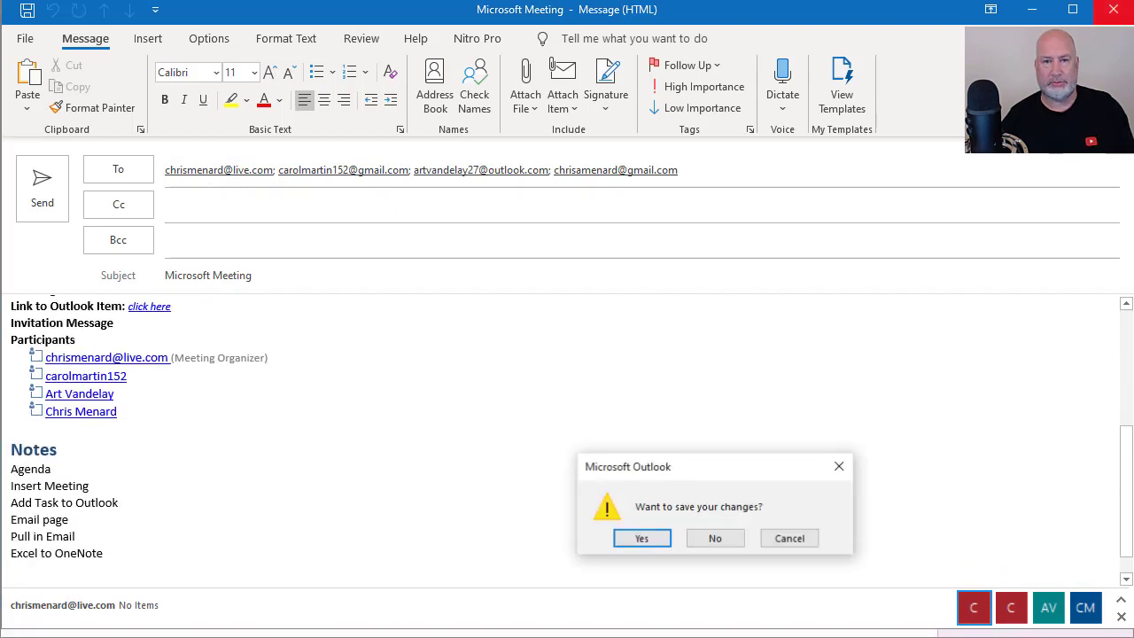
{"action": "left_click", "coordinate": [719, 538]}
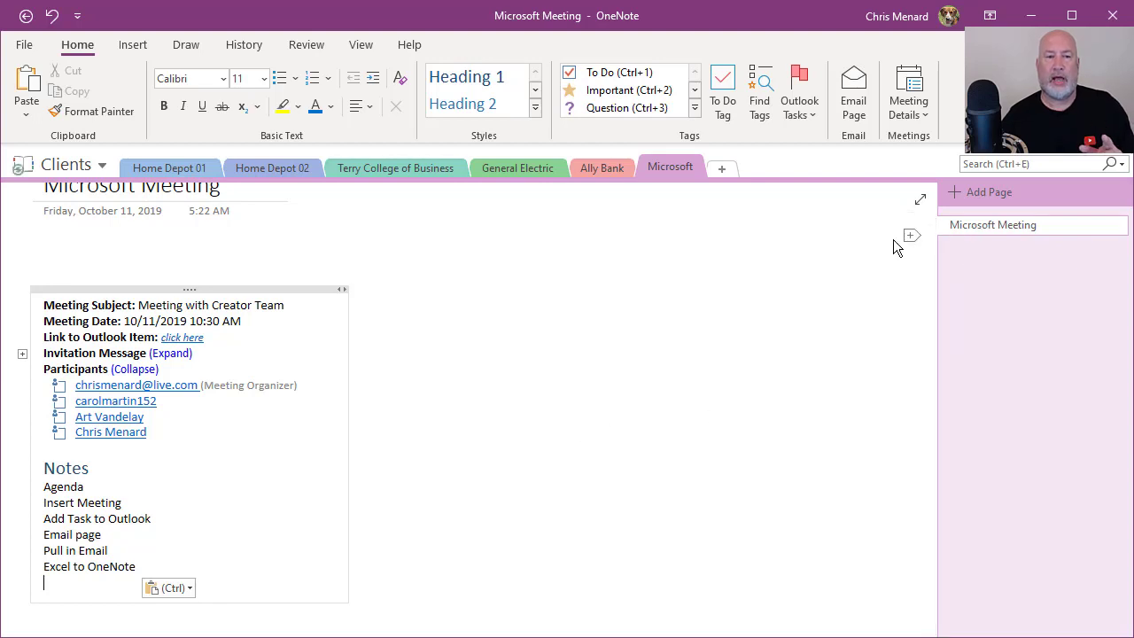
{"action": "scroll", "coordinate": [797, 231], "scroll_direction": "up", "scroll_amount": 1}
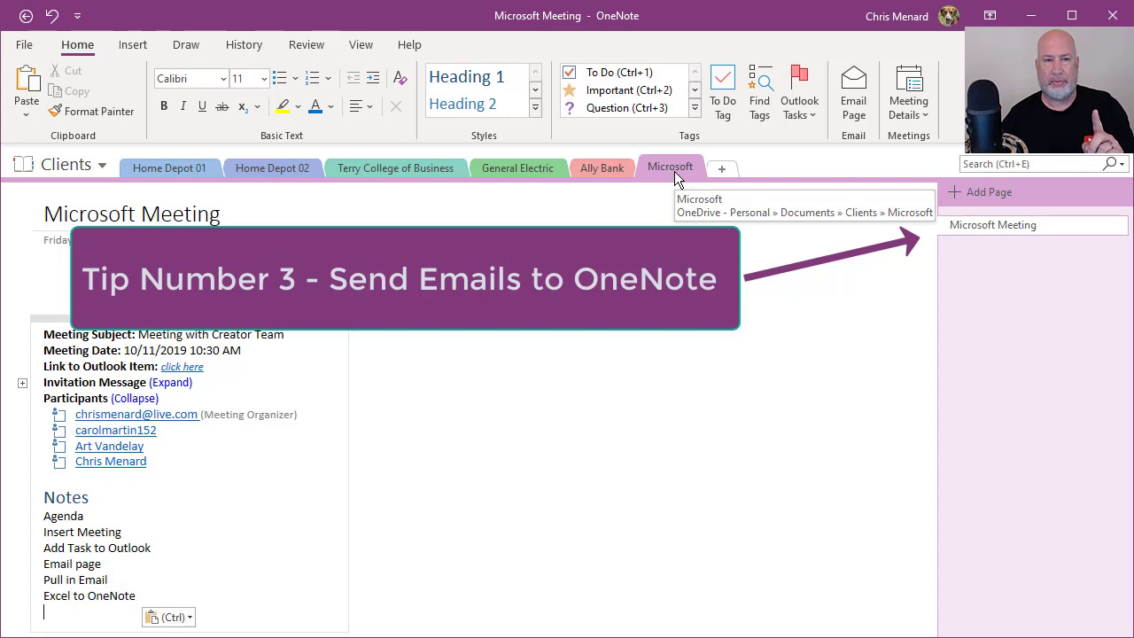
Step: Switch to Outlook and send the Microsoft Creator Team email, both Microsoft Office 365 emails and the 9/29 Weekly Digest to the Clients notebook's Microsoft section
{"action": "key", "text": "alt+Tab"}
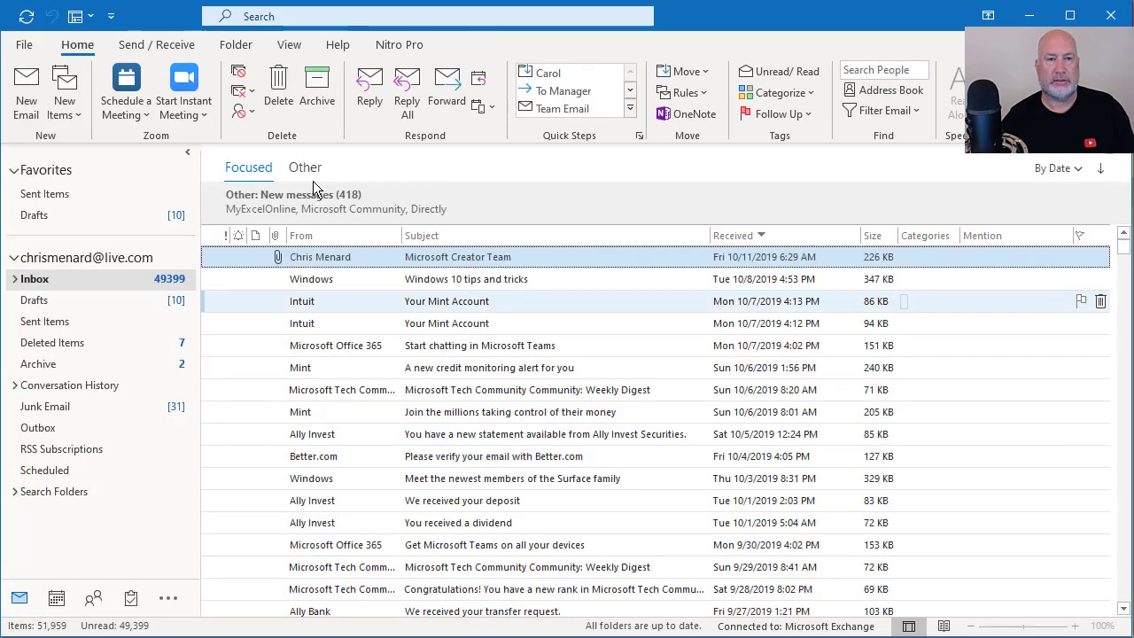
{"action": "left_click", "coordinate": [378, 348], "text": "ctrl"}
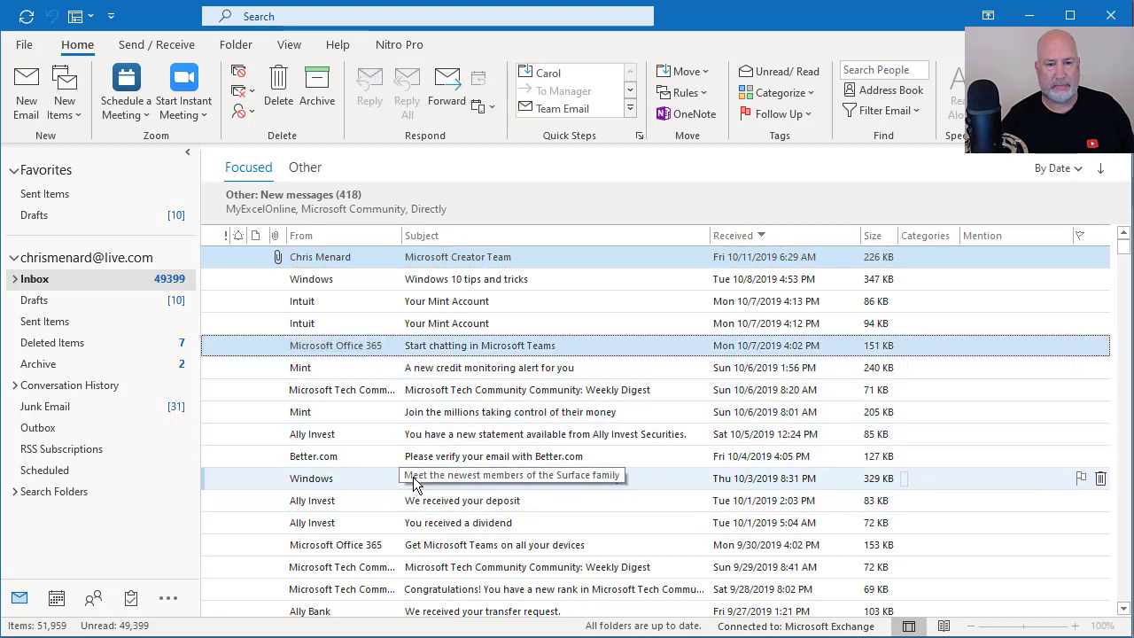
{"action": "left_click", "coordinate": [381, 549], "text": "ctrl"}
{"action": "left_click", "coordinate": [374, 569], "text": "ctrl"}
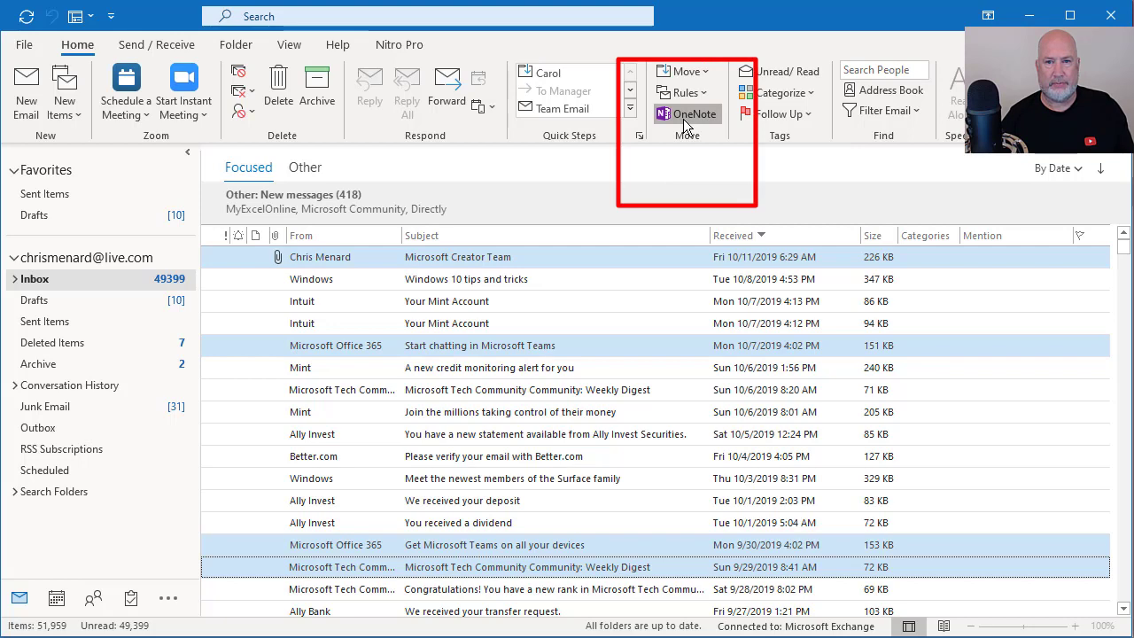
{"action": "left_click", "coordinate": [683, 119]}
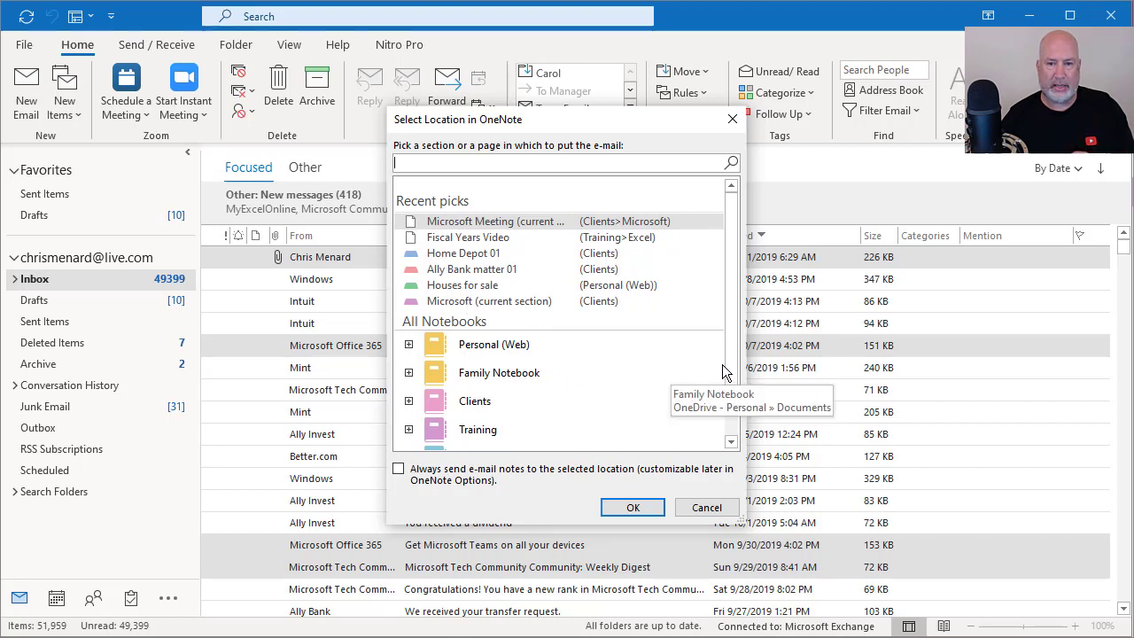
{"action": "scroll", "coordinate": [741, 403], "scroll_direction": "down", "scroll_amount": 1}
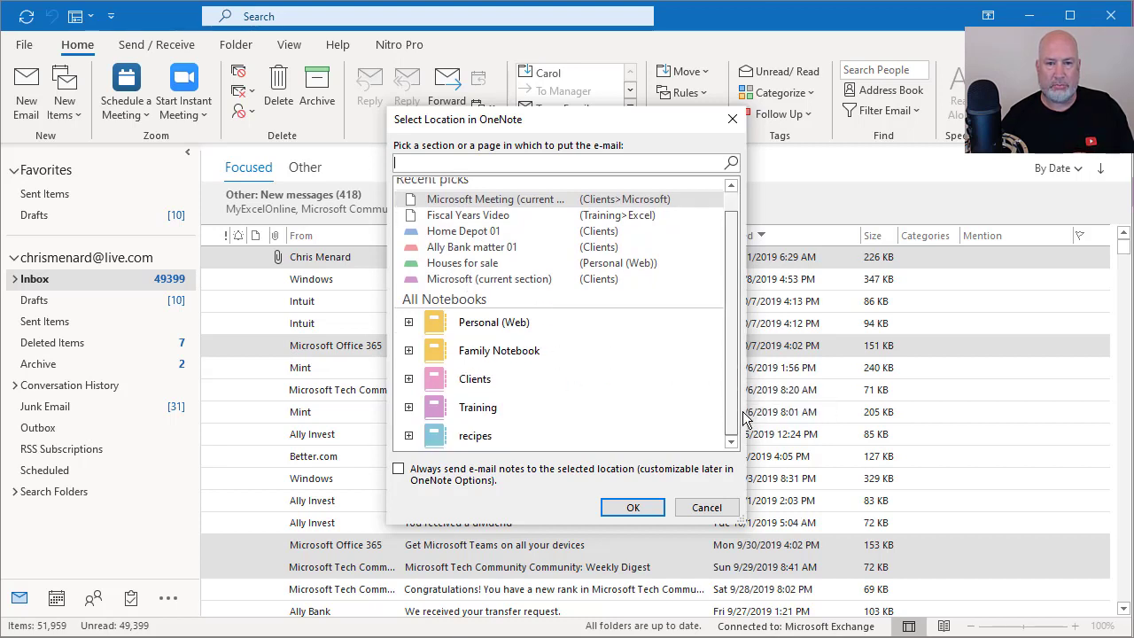
{"action": "left_click", "coordinate": [409, 381]}
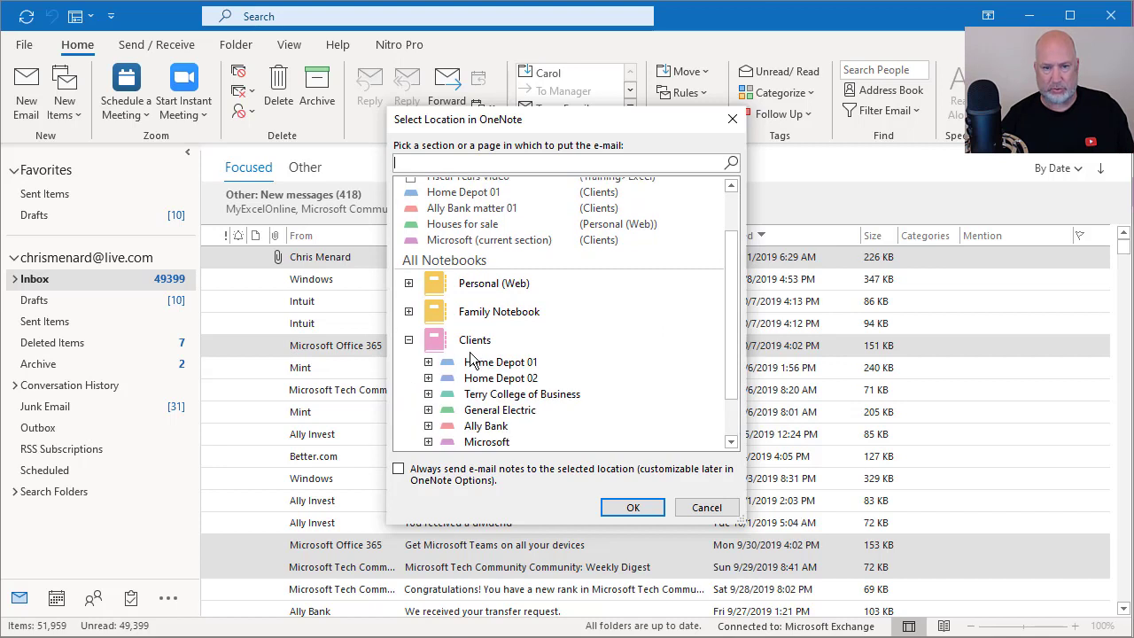
{"action": "scroll", "coordinate": [474, 390], "scroll_direction": "down", "scroll_amount": 1}
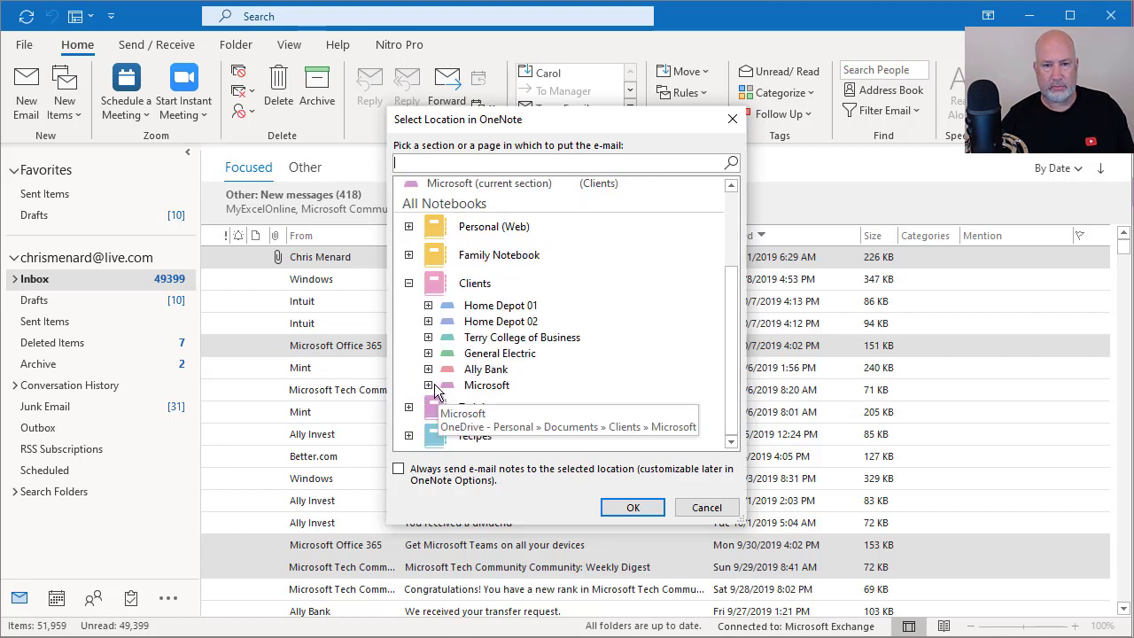
{"action": "left_click", "coordinate": [429, 385]}
{"action": "left_click", "coordinate": [496, 387]}
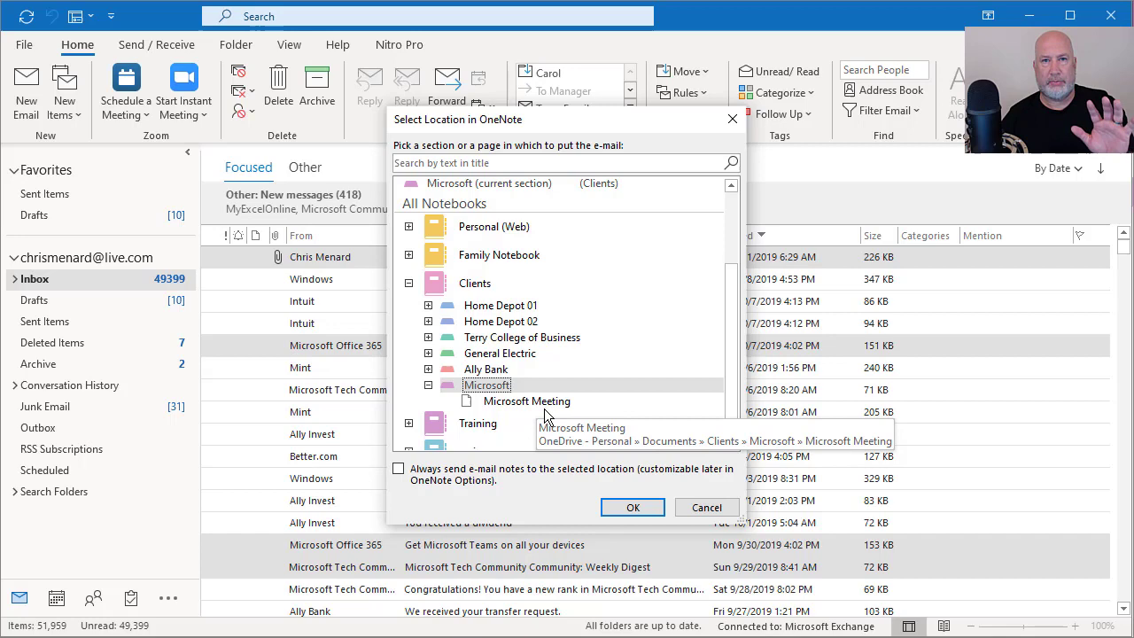
{"action": "left_click", "coordinate": [632, 506]}
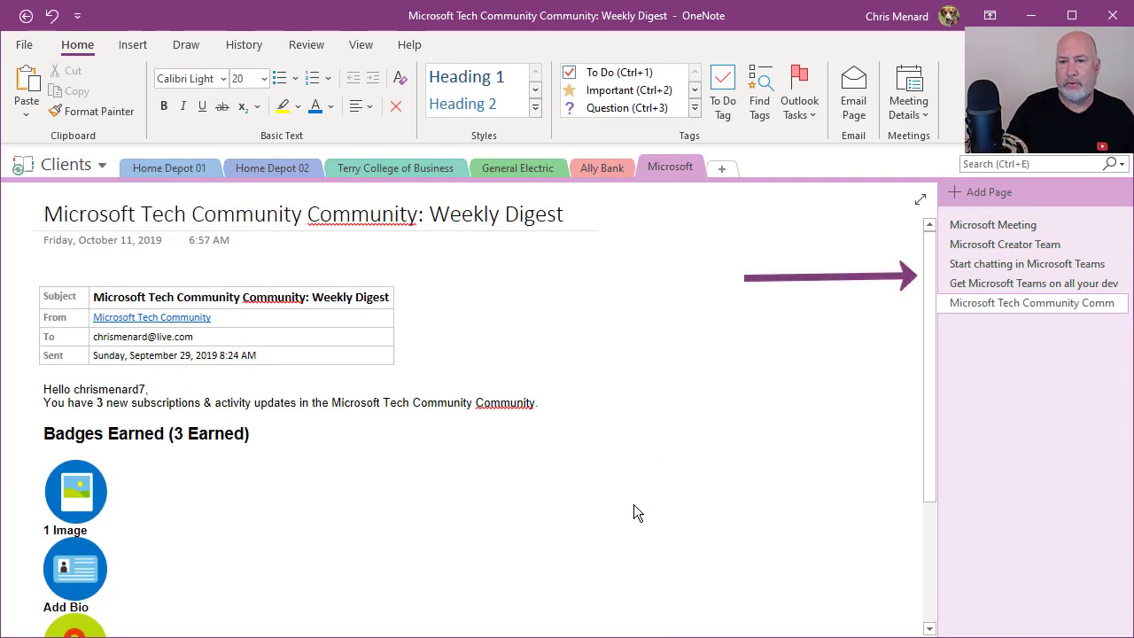
Step: Examine the Microsoft Creator Team page and its two attachments, viewing the attached VLOOKUP image and closing it
{"action": "left_click", "coordinate": [994, 248]}
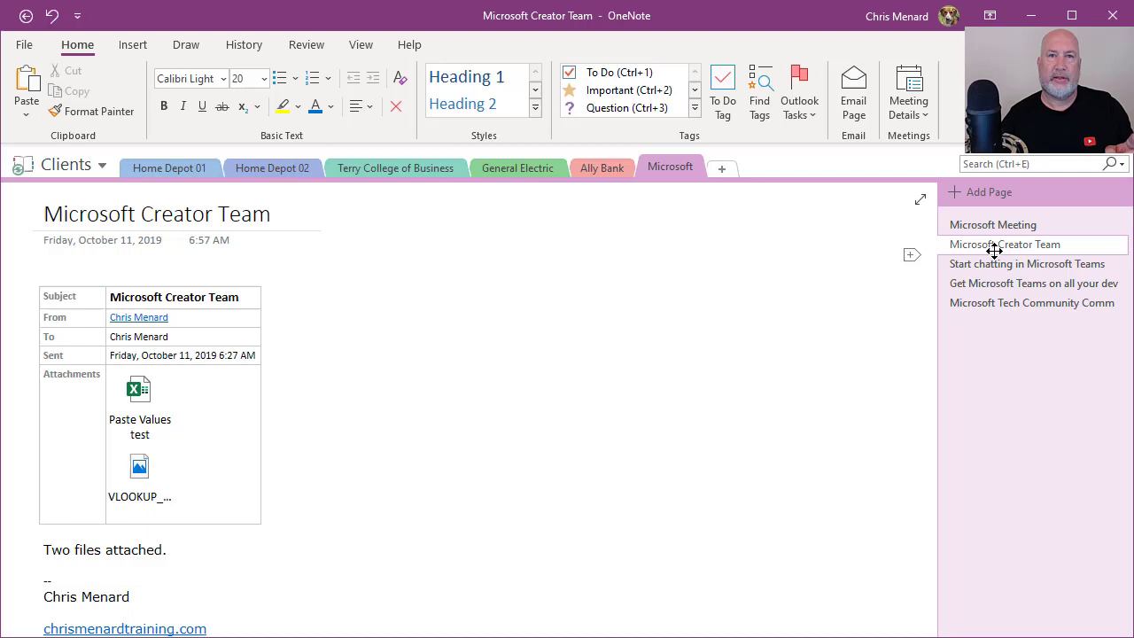
{"action": "mouse_move", "coordinate": [144, 382]}
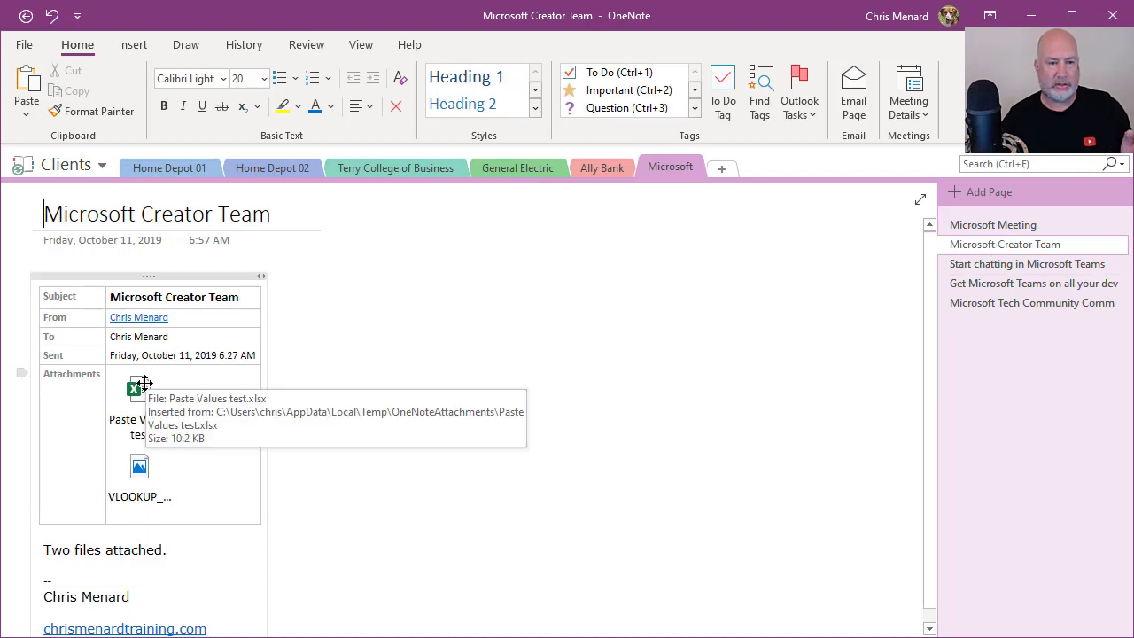
{"action": "double_click", "coordinate": [140, 471]}
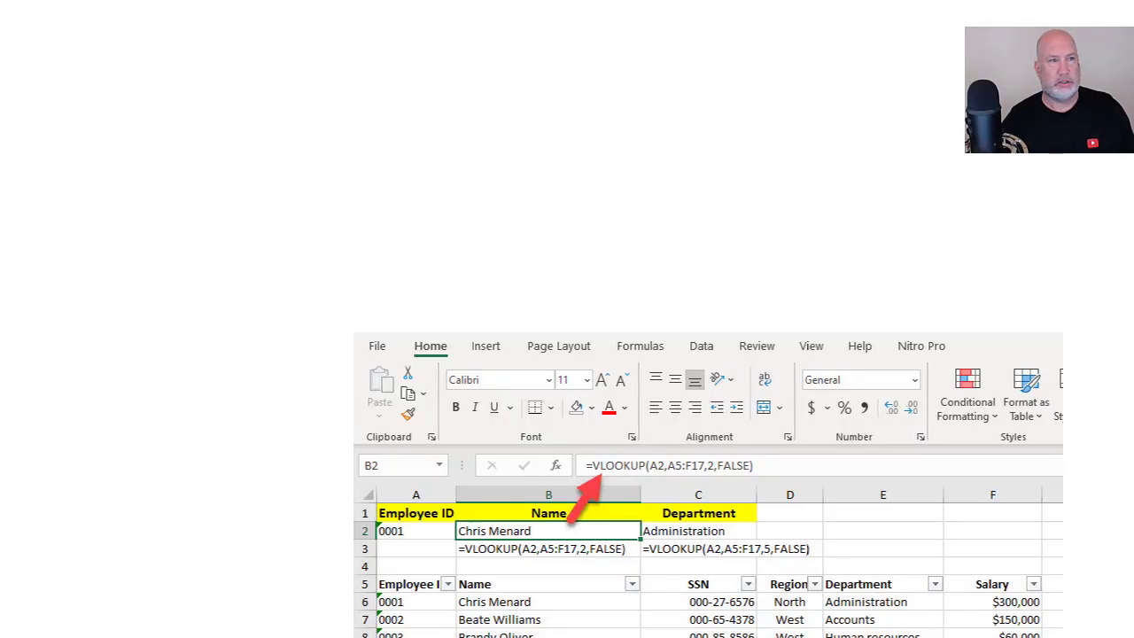
{"action": "key", "text": "alt+F4"}
{"action": "mouse_move", "coordinate": [153, 406]}
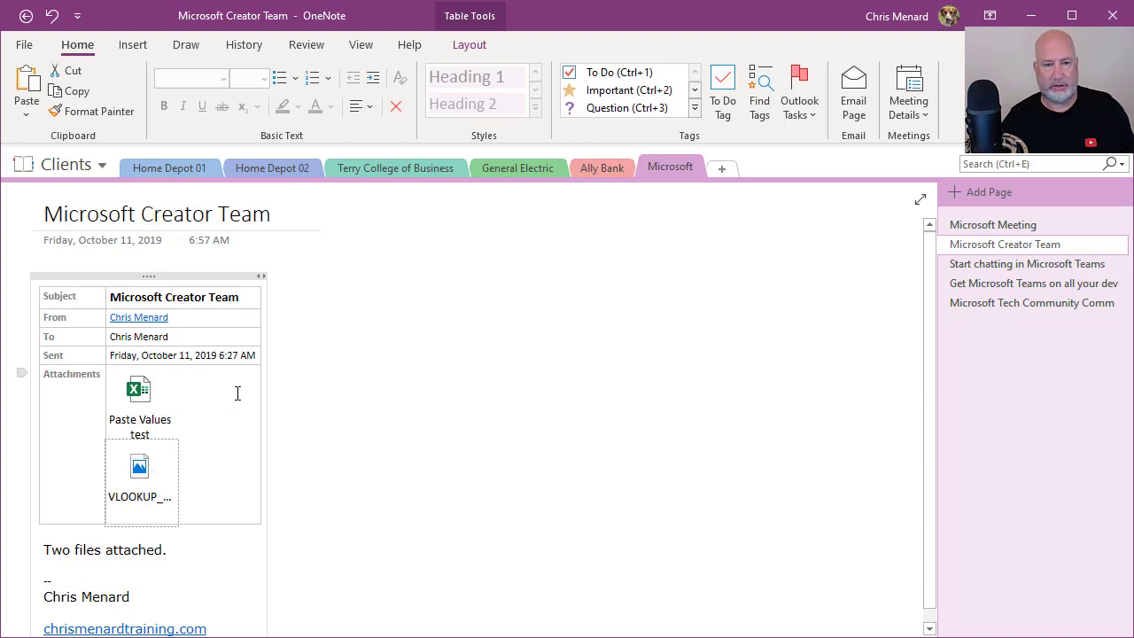
{"action": "left_click", "coordinate": [358, 377]}
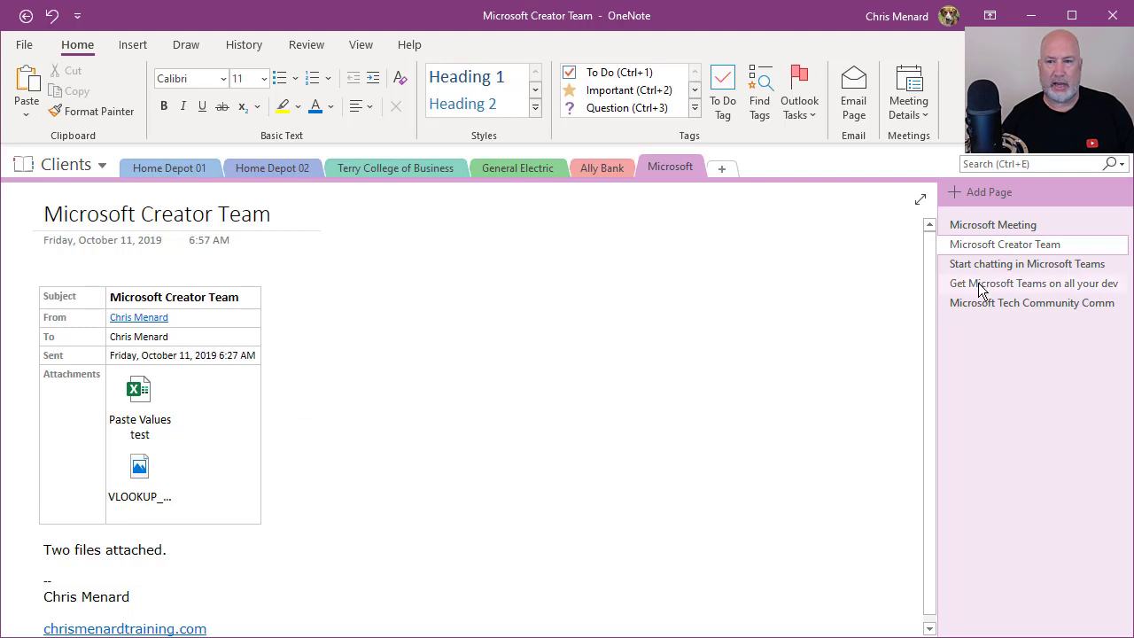
Step: Add the line "Prepare the marketing report for 2021" below the notes on the Microsoft Meeting page, separated by a blank line
{"action": "left_click", "coordinate": [965, 225]}
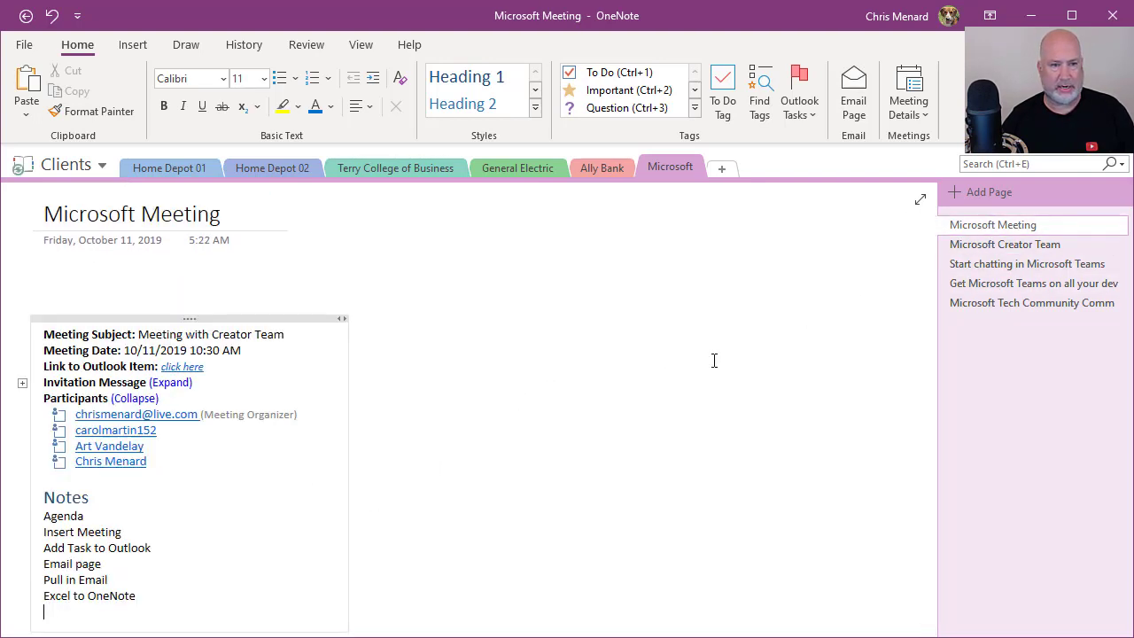
{"action": "left_click", "coordinate": [176, 571]}
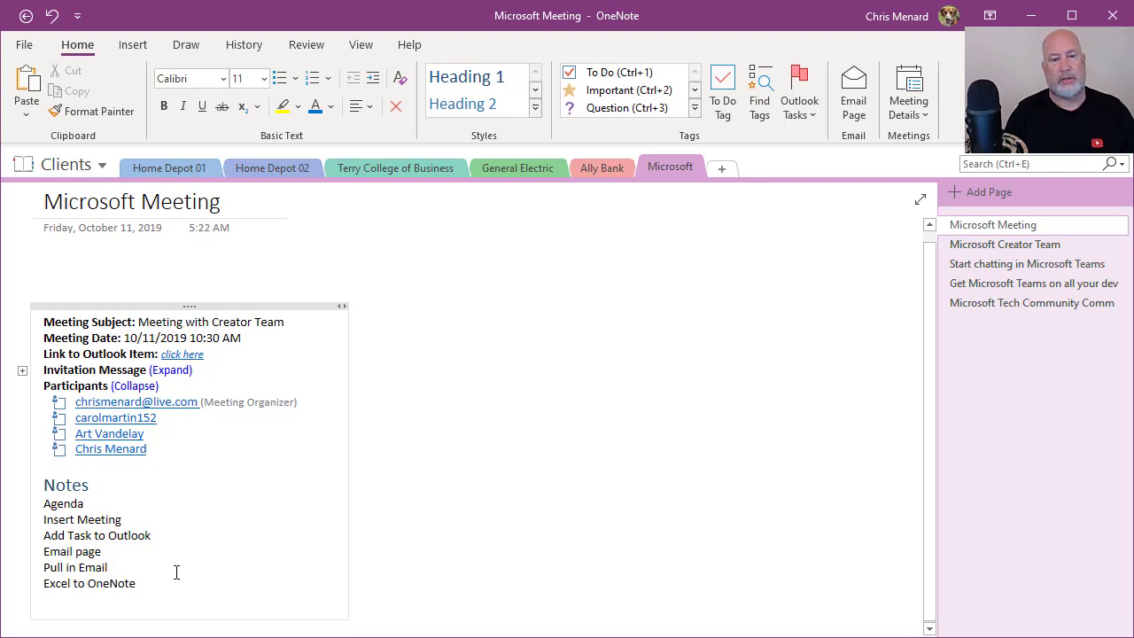
{"action": "key", "text": "Return"}
{"action": "key", "text": "Return"}
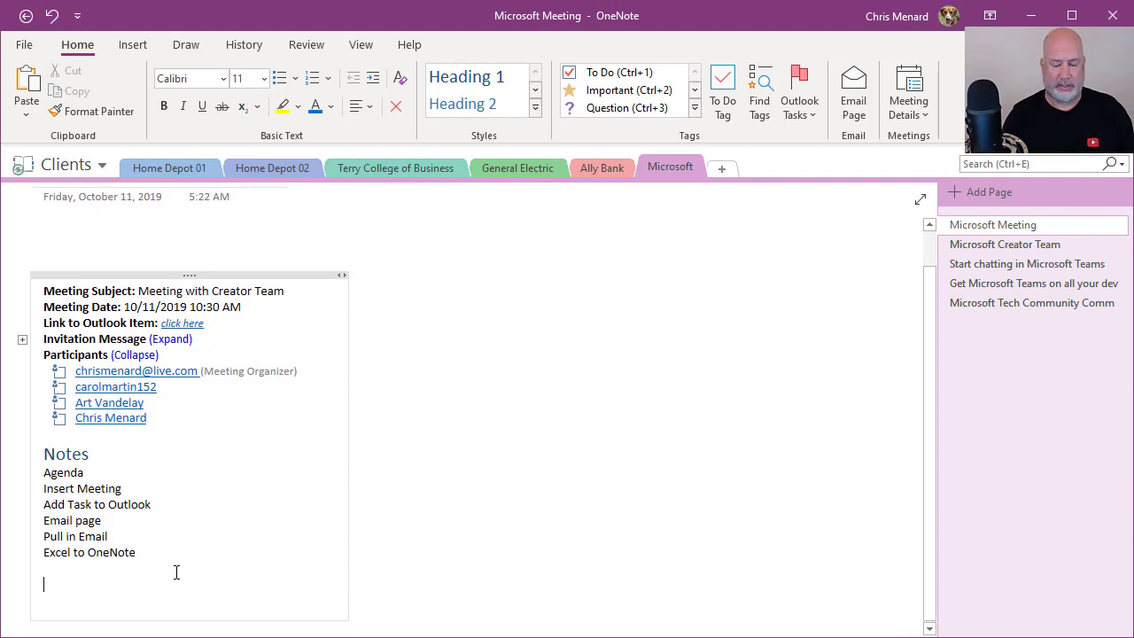
{"action": "type", "text": "Wrok"}
{"action": "key", "text": "BackSpace"}
{"action": "key", "text": "BackSpace"}
{"action": "key", "text": "BackSpace"}
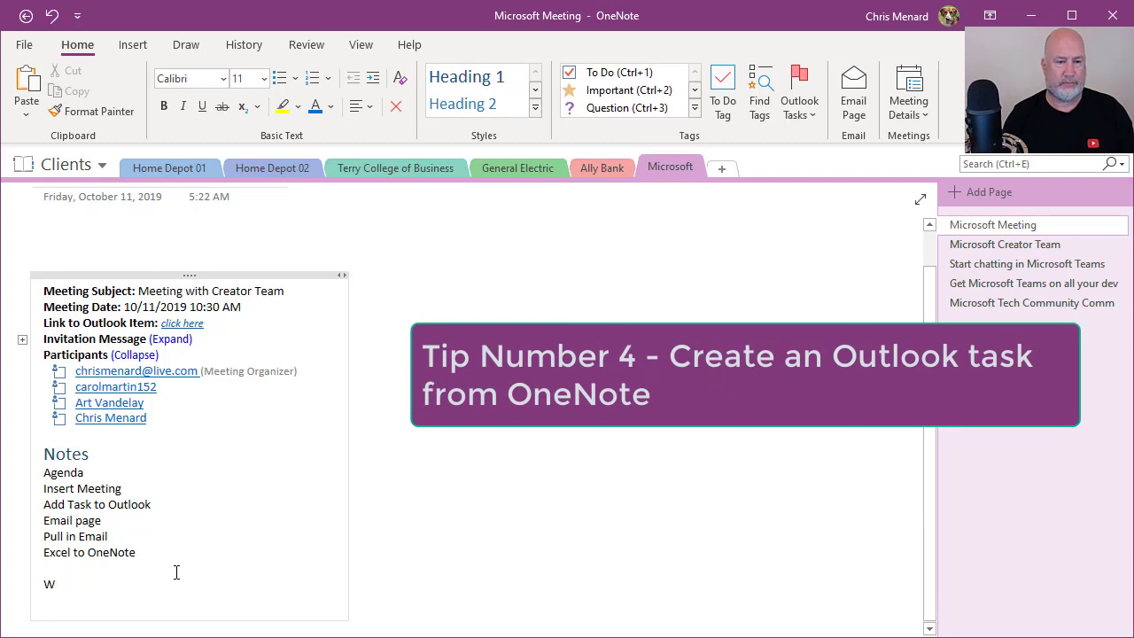
{"action": "key", "text": "BackSpace"}
{"action": "type", "text": "Prepare "}
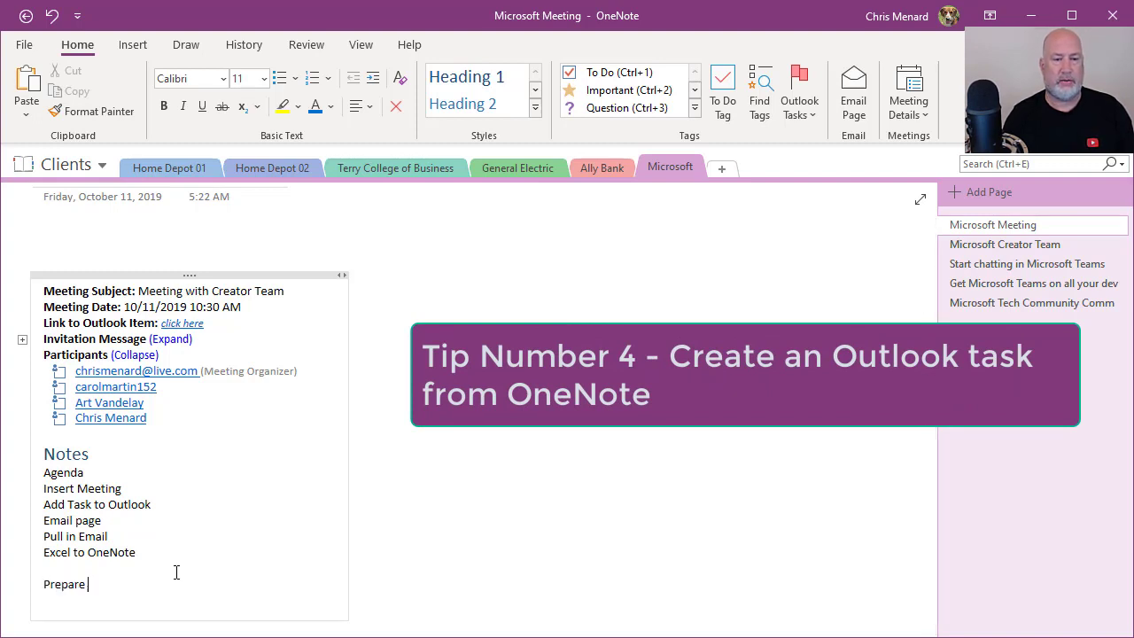
{"action": "type", "text": "the market"}
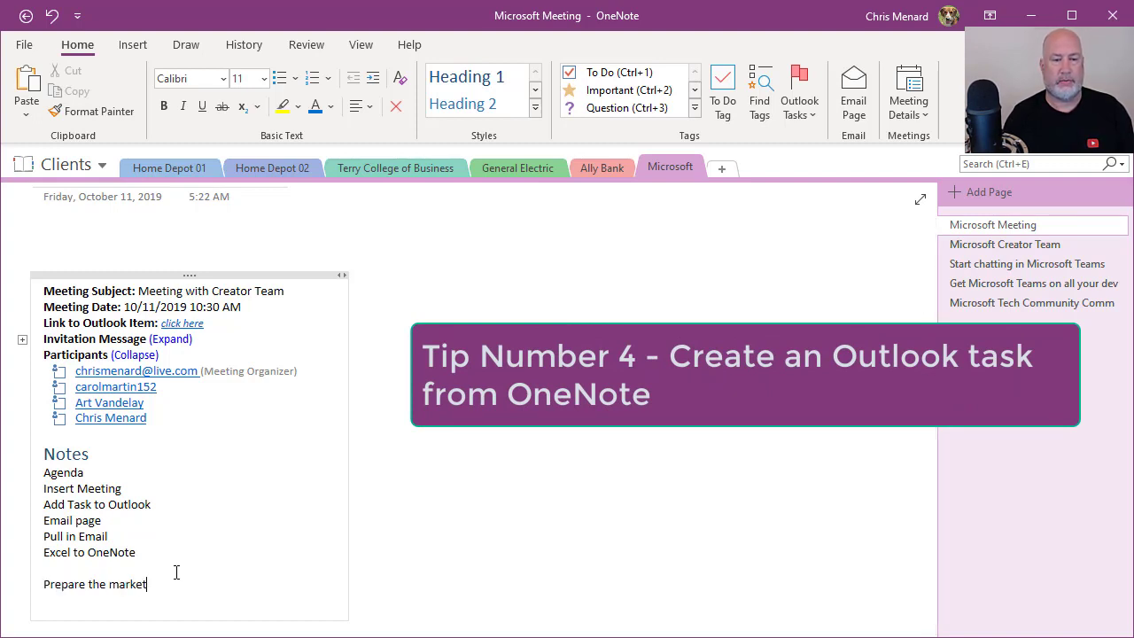
{"action": "type", "text": "ing fo"}
{"action": "key", "text": "BackSpace"}
{"action": "key", "text": "BackSpace"}
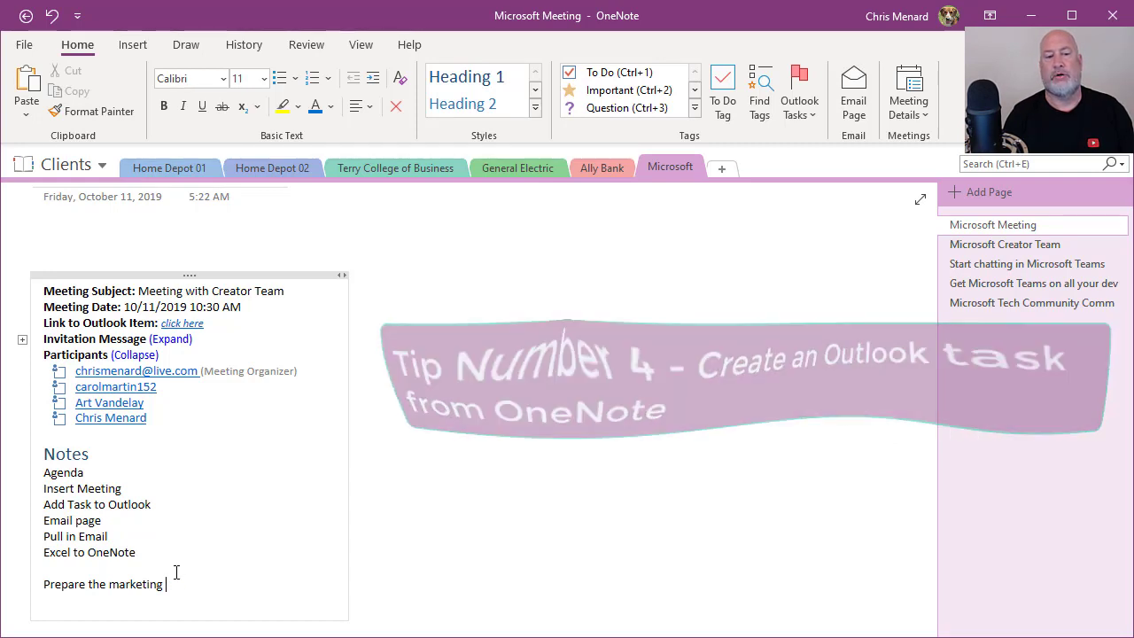
{"action": "type", "text": "eport f"}
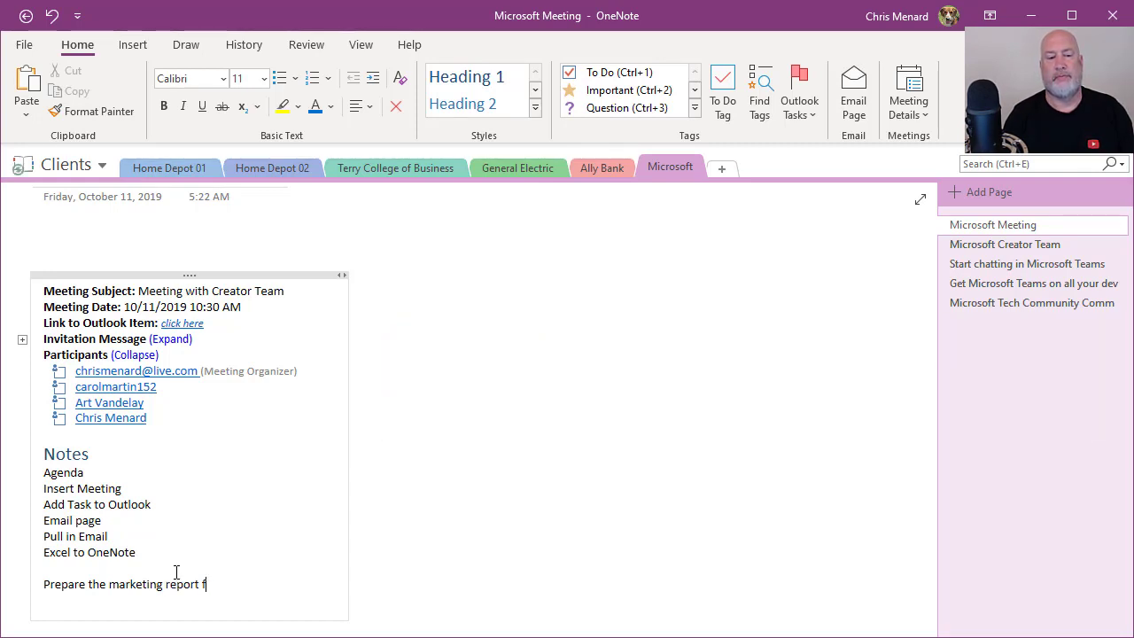
{"action": "type", "text": "or 2021"}
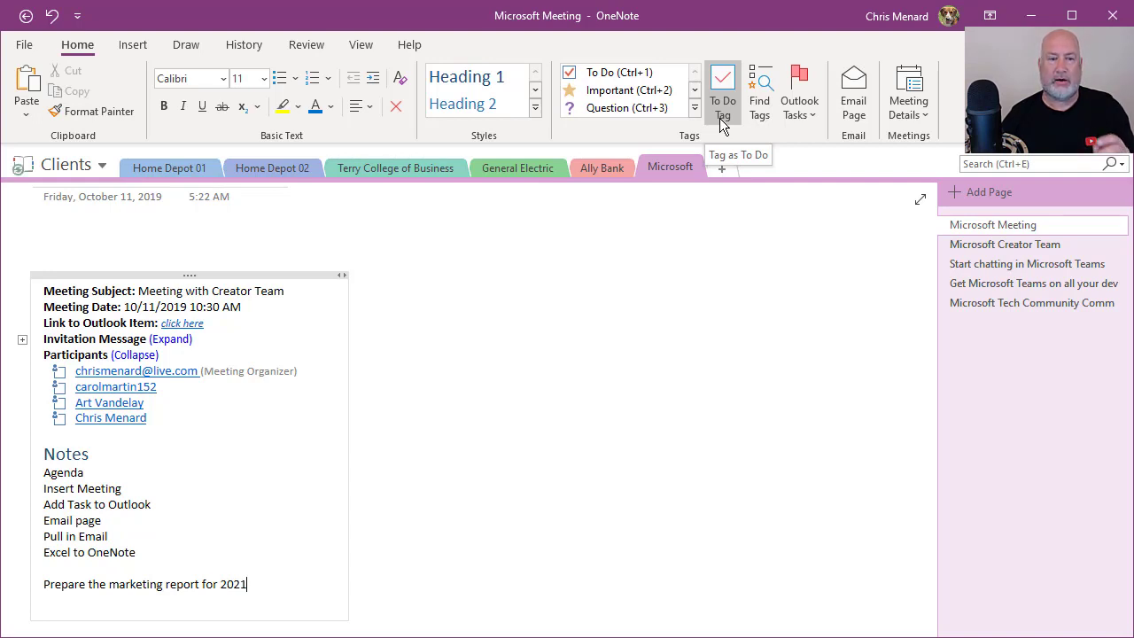
Step: Switch to Outlook and view the To-Do List in Tasks
{"action": "key", "text": "alt+Tab"}
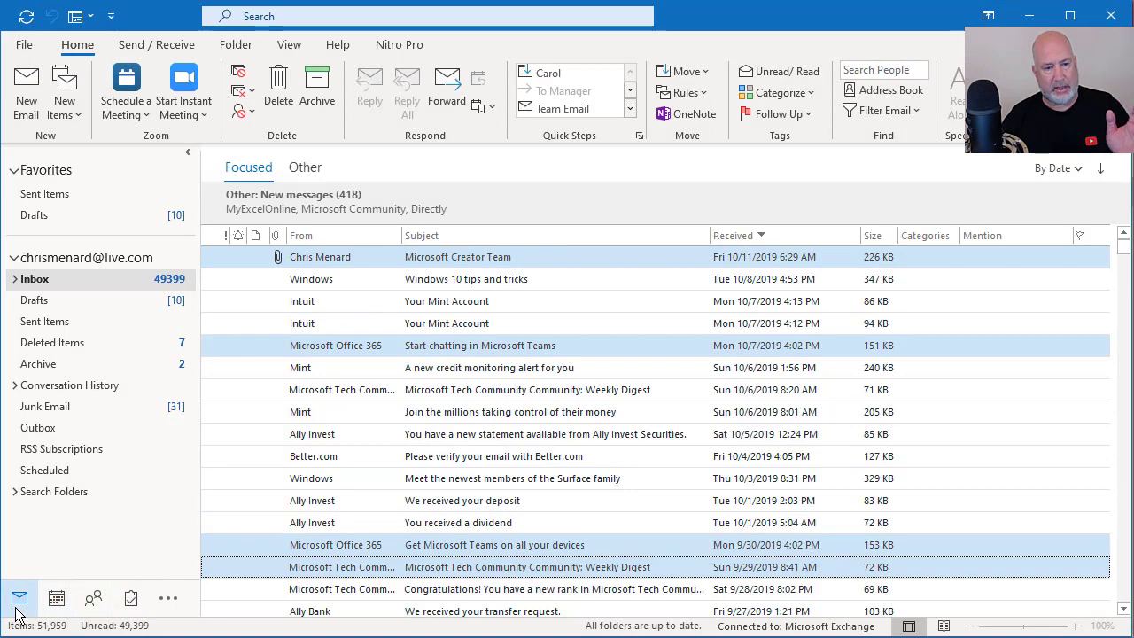
{"action": "mouse_move", "coordinate": [131, 602]}
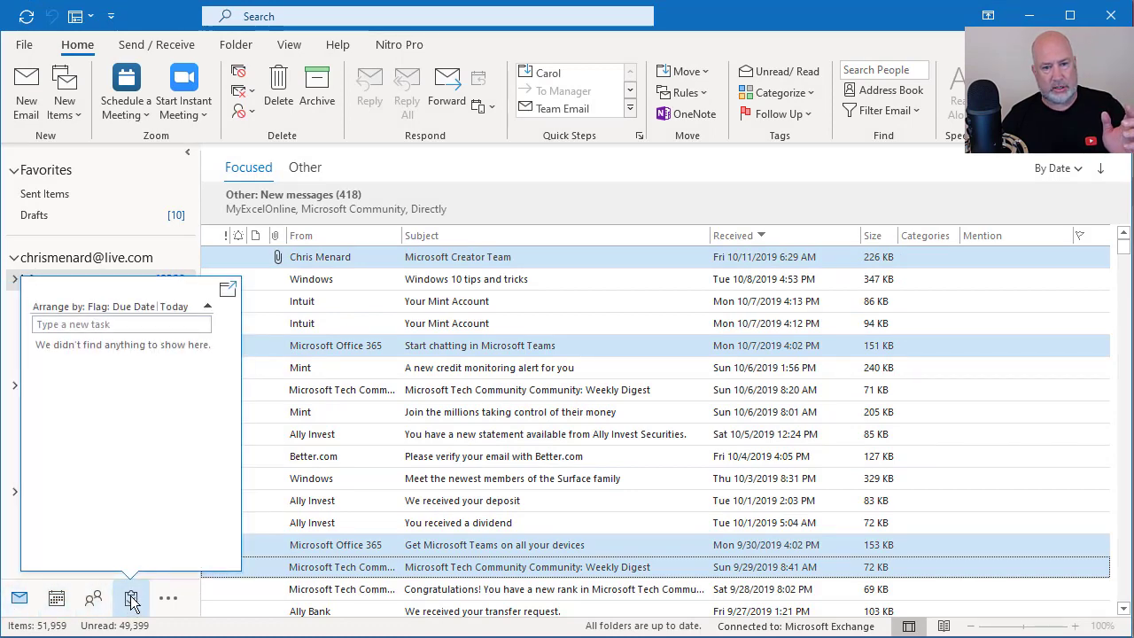
{"action": "left_click", "coordinate": [131, 602]}
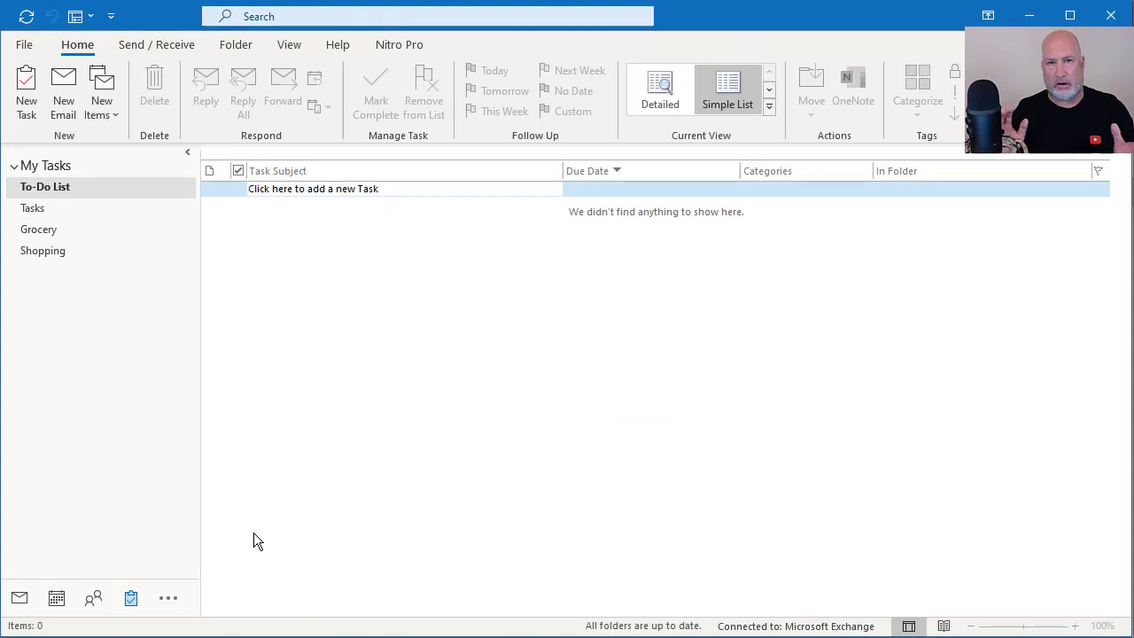
Step: In OneNote, flag "Prepare the marketing report for 2021" as an Outlook task for today and check it in Outlook's To-Do List
{"action": "key", "text": "alt+Tab"}
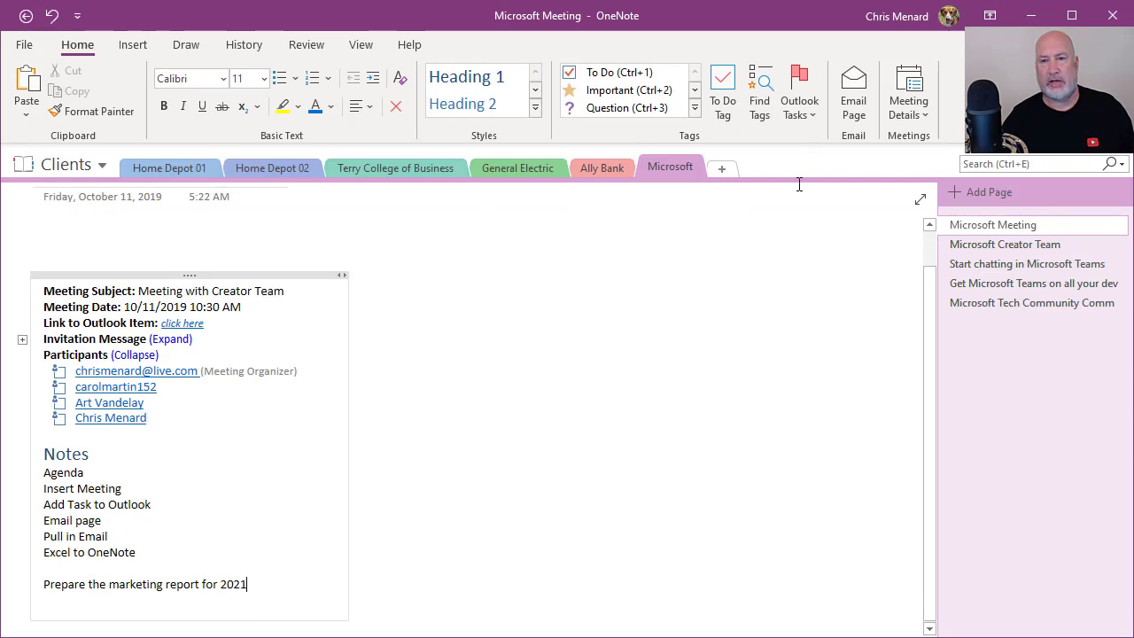
{"action": "left_click", "coordinate": [804, 115]}
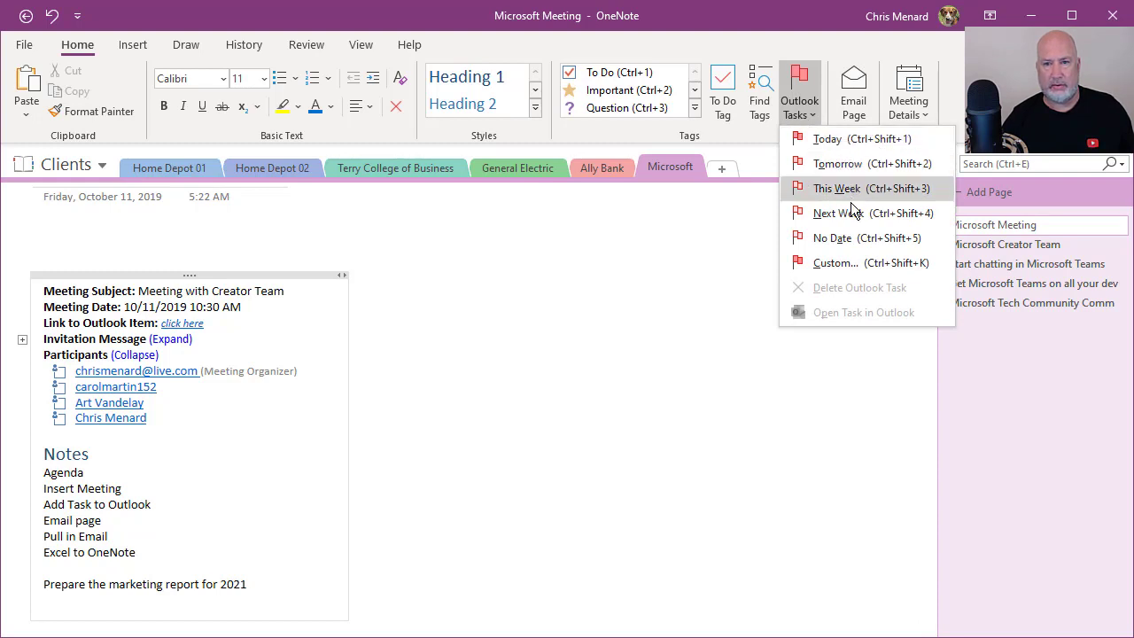
{"action": "left_click", "coordinate": [845, 141]}
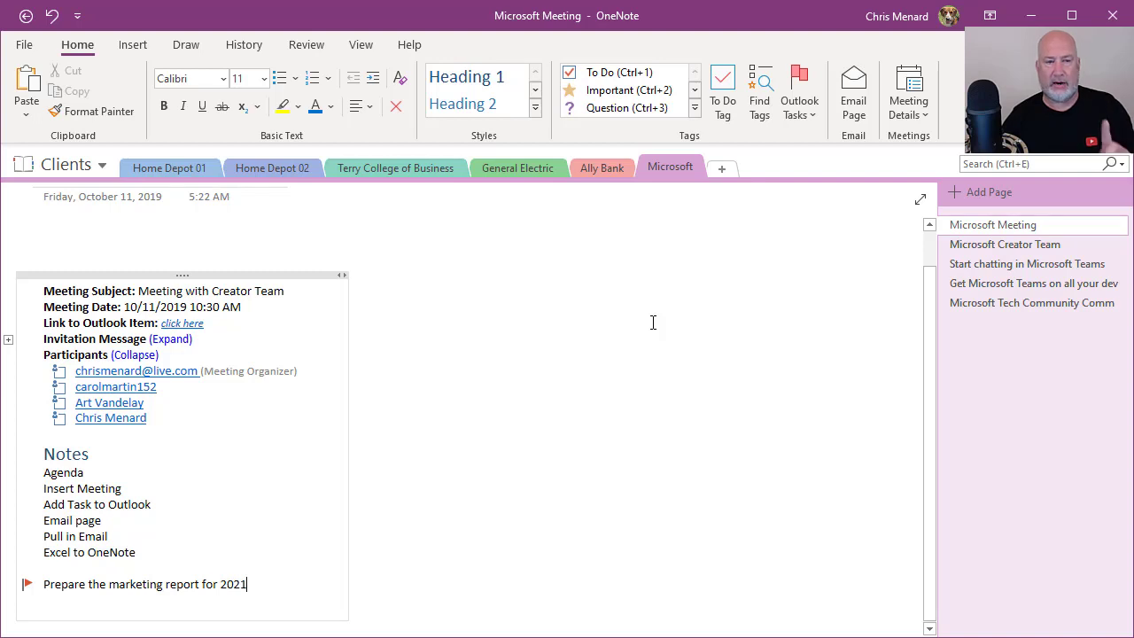
{"action": "key", "text": "alt+Tab"}
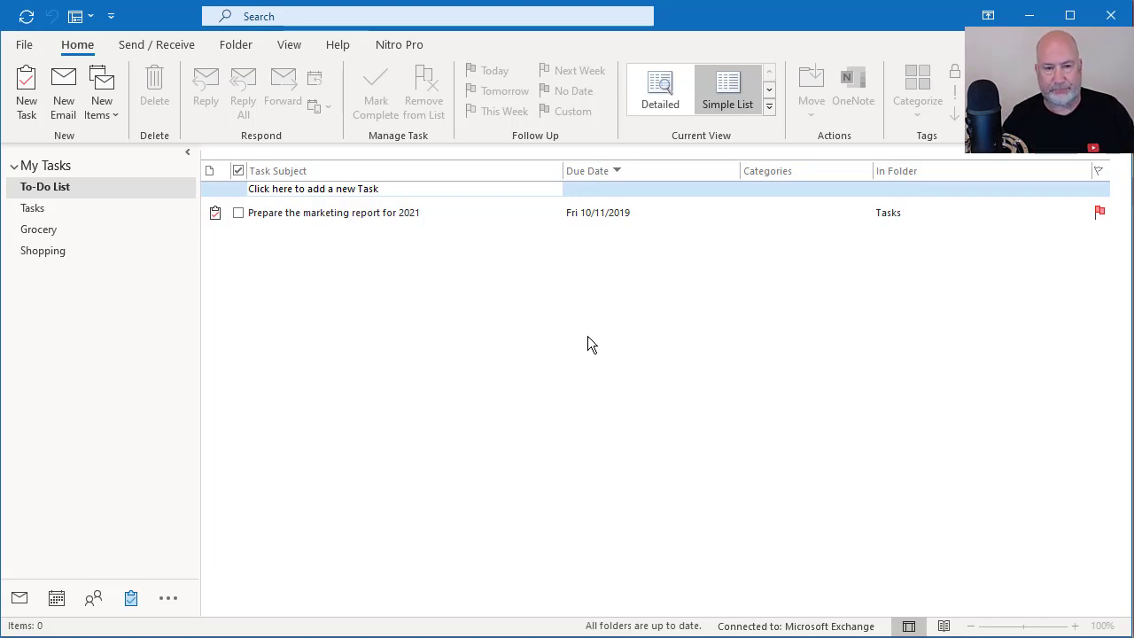
Step: Switch to Excel and print the active HLOOKUP-Exact sheet with Send To OneNote 2016, placing it in the Clients notebook's Microsoft section
{"action": "key", "text": "alt+Tab"}
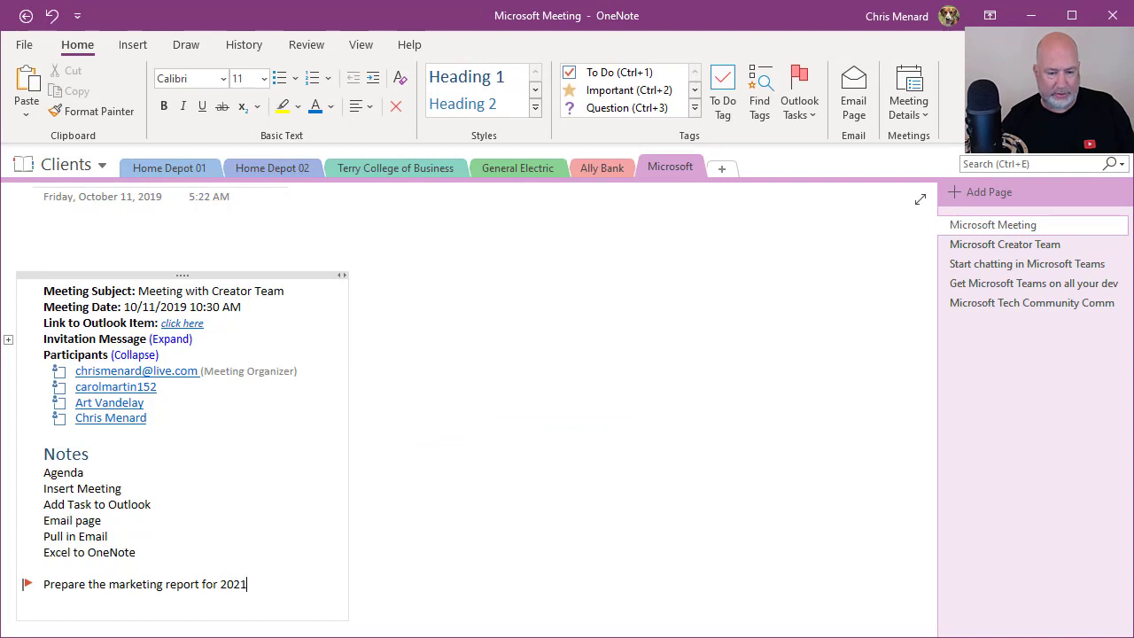
{"action": "key", "text": "alt+Tab"}
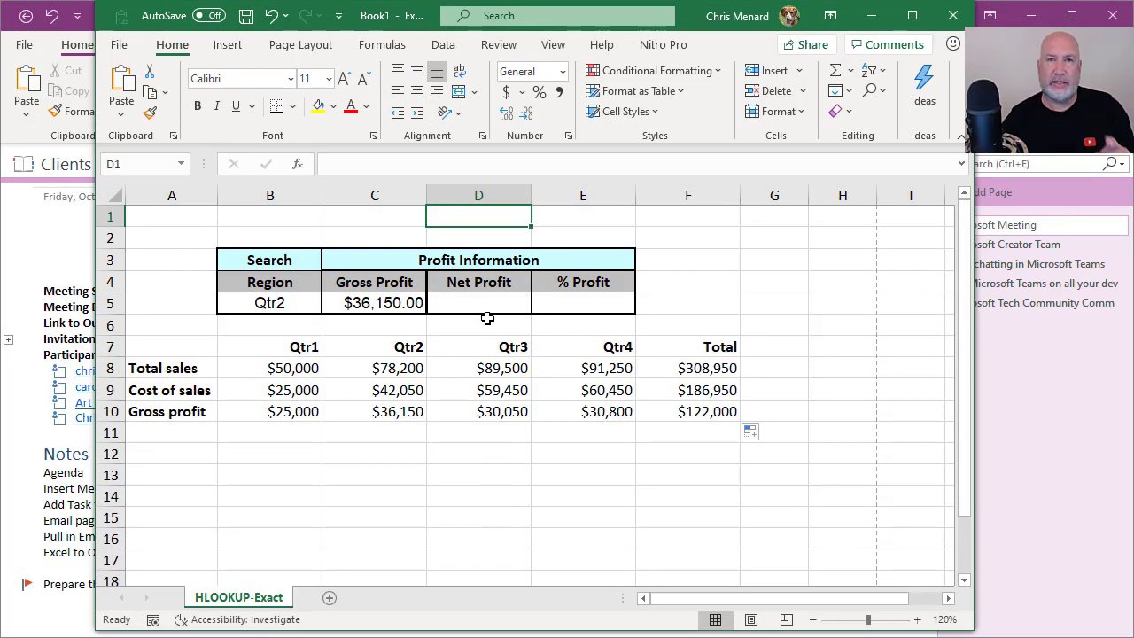
{"action": "left_click", "coordinate": [119, 46]}
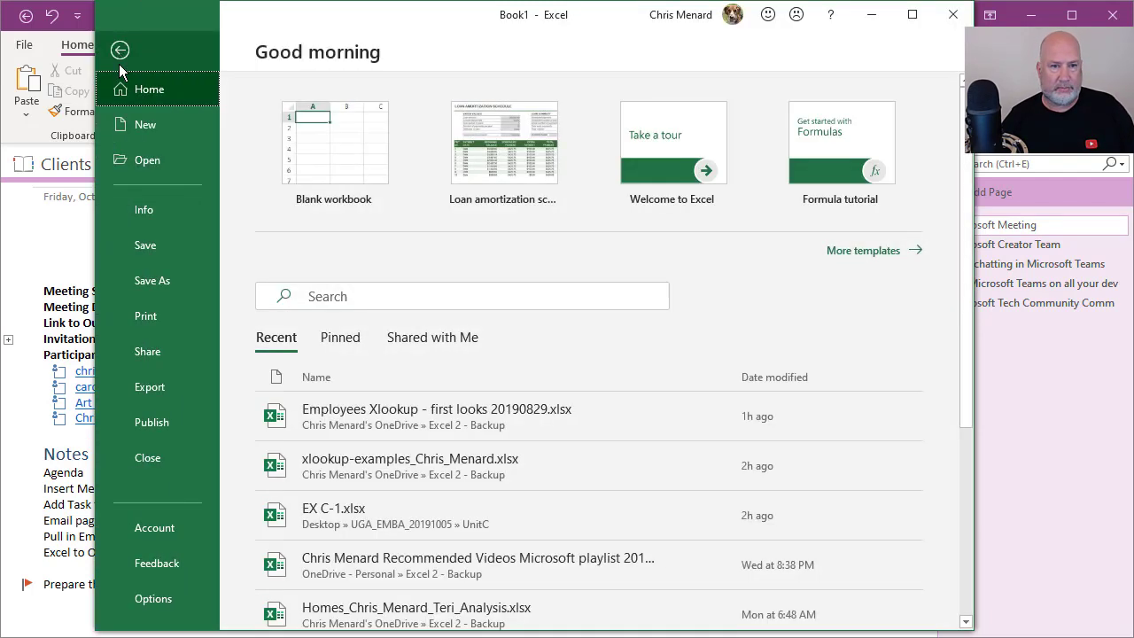
{"action": "left_click", "coordinate": [159, 321]}
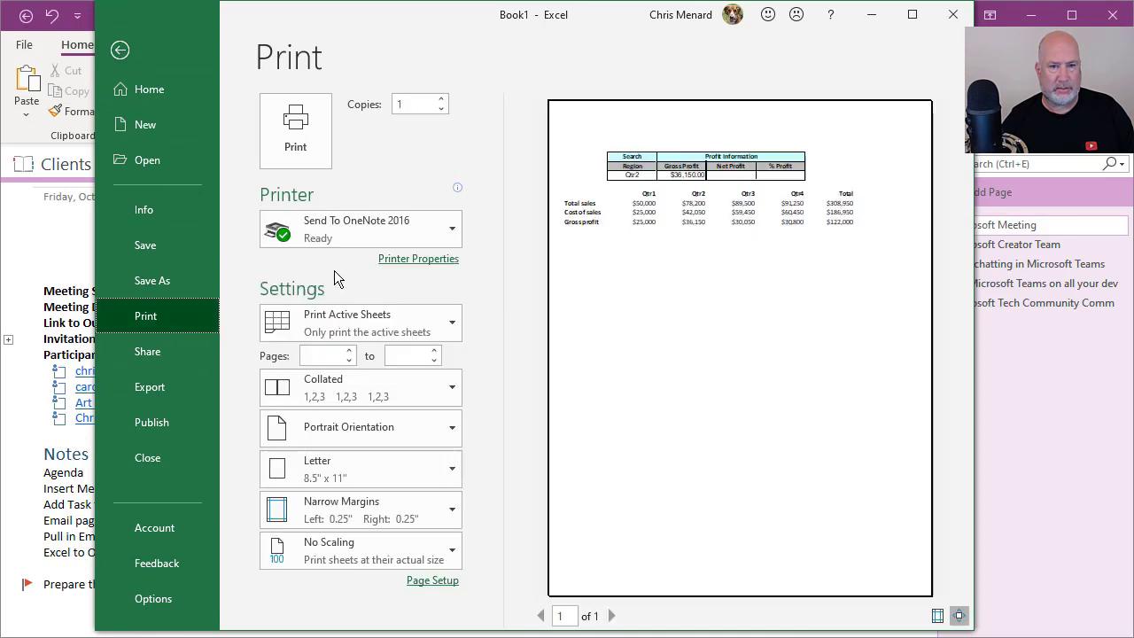
{"action": "left_click", "coordinate": [384, 237]}
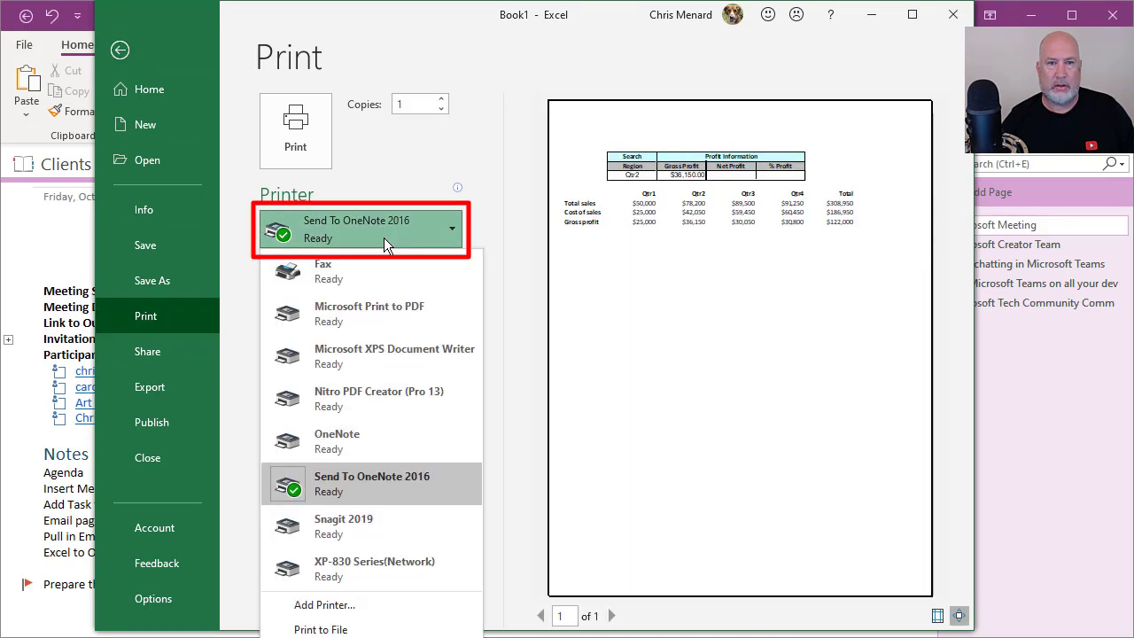
{"action": "left_click", "coordinate": [362, 235]}
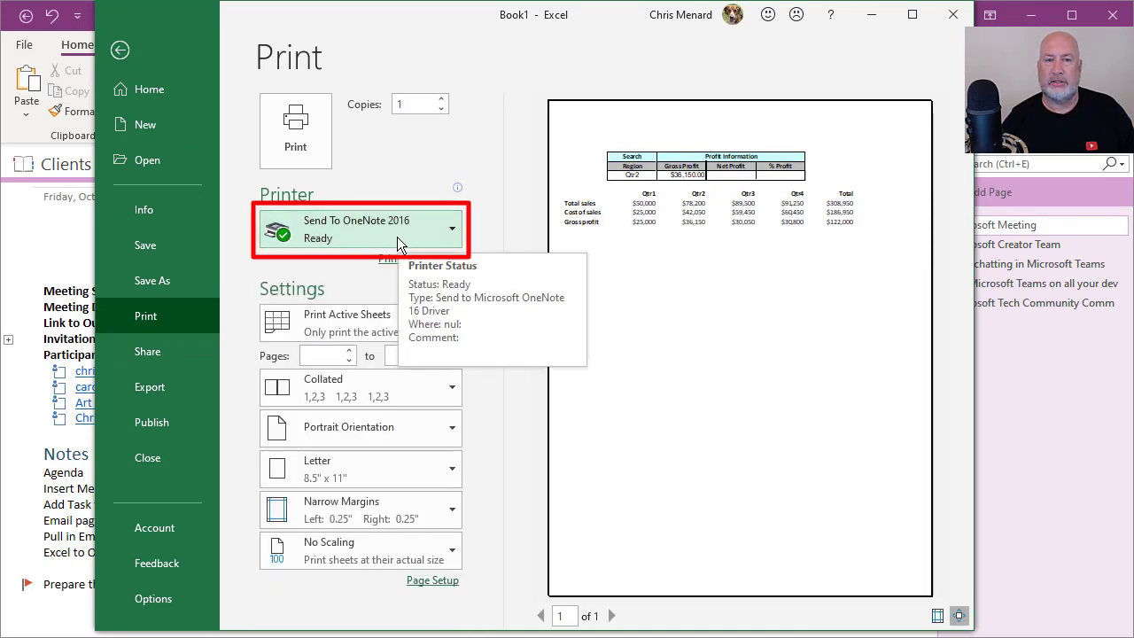
{"action": "left_click", "coordinate": [314, 146]}
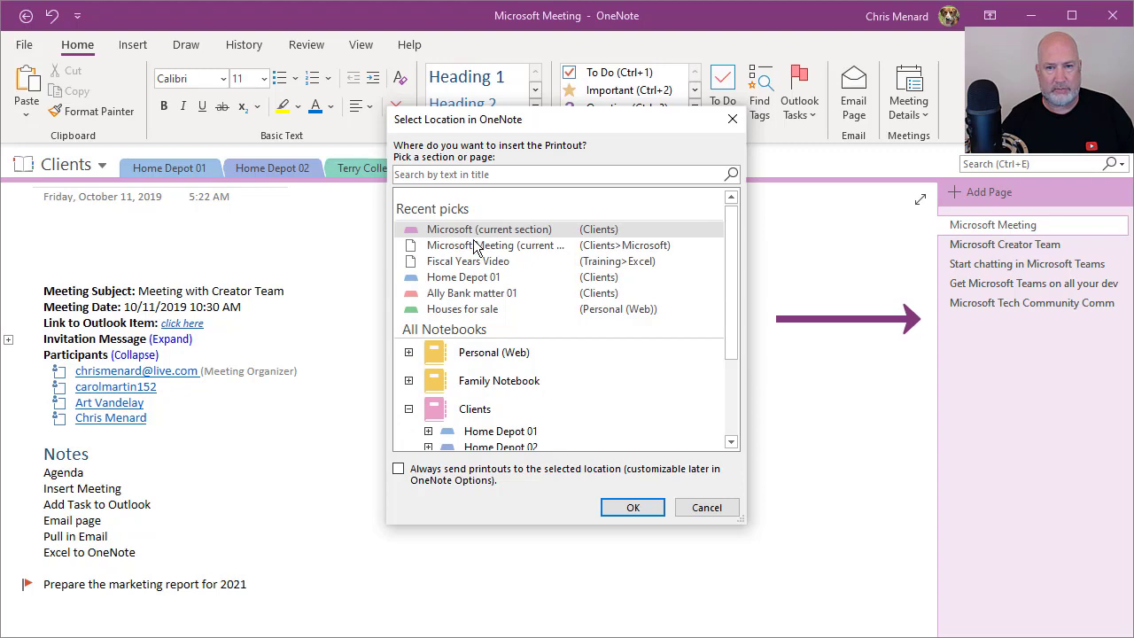
{"action": "left_click", "coordinate": [633, 510]}
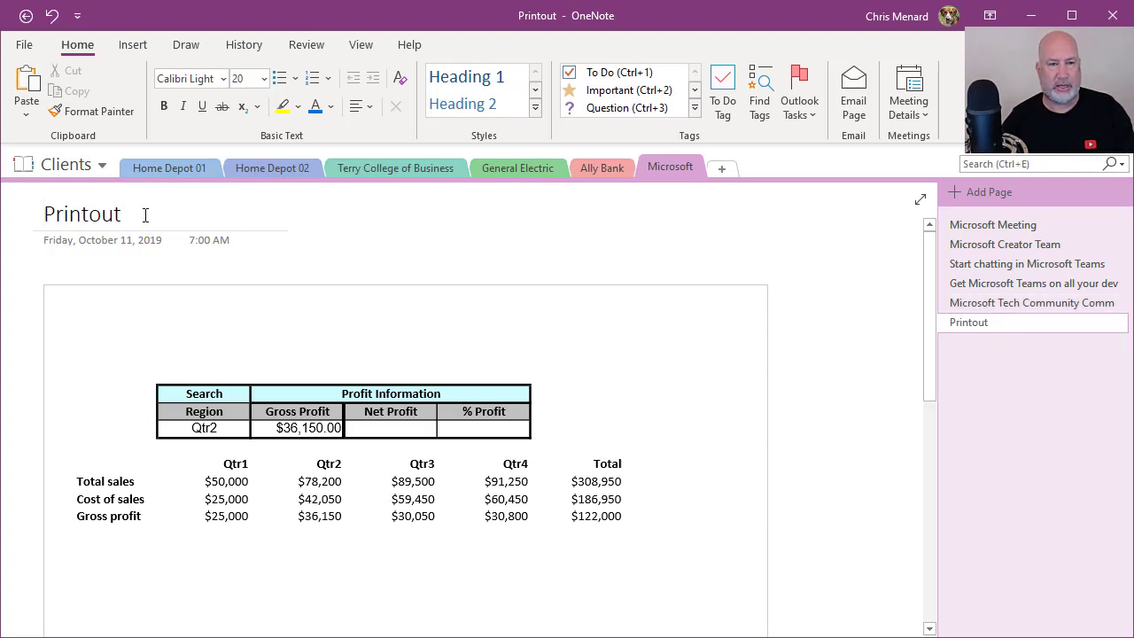
Step: Retitle the Printout page as "Profit Information" and select the page's contents
{"action": "left_click_drag", "start_coordinate": [144, 215], "coordinate": [31, 221]}
{"action": "type", "text": "PRo"}
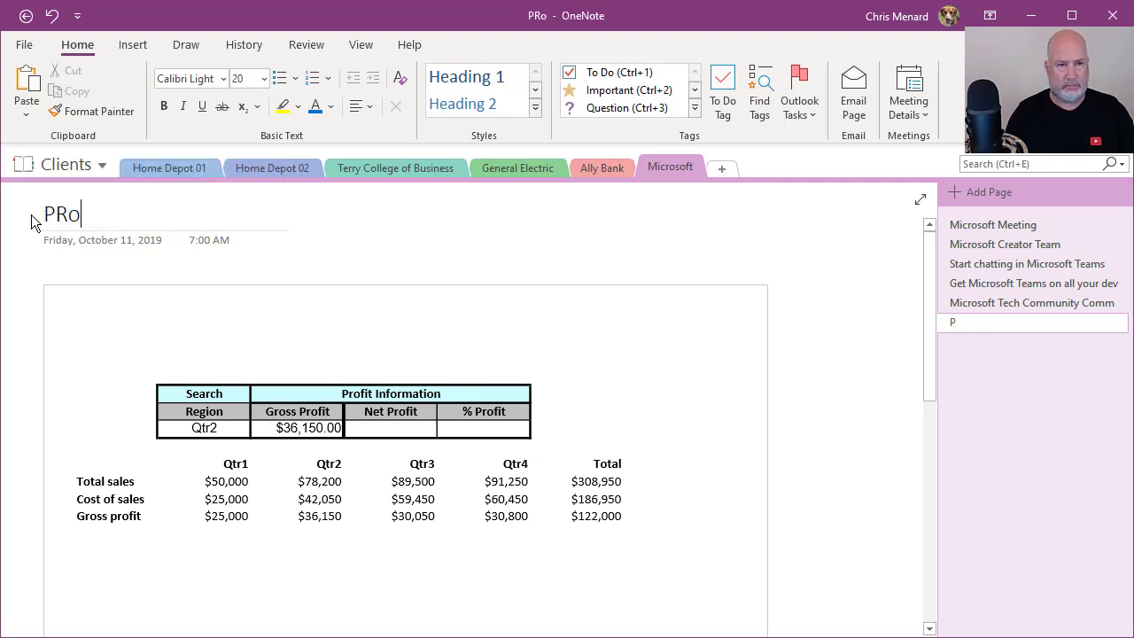
{"action": "key", "text": "BackSpace"}
{"action": "key", "text": "BackSpace"}
{"action": "type", "text": "rofit"}
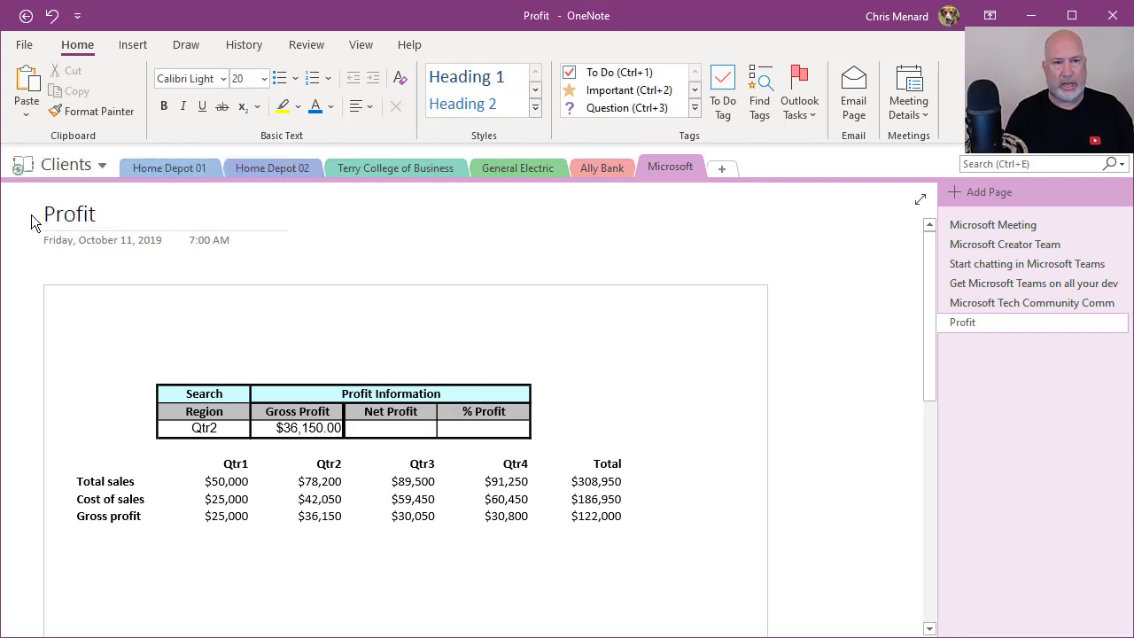
{"action": "type", "text": " Information"}
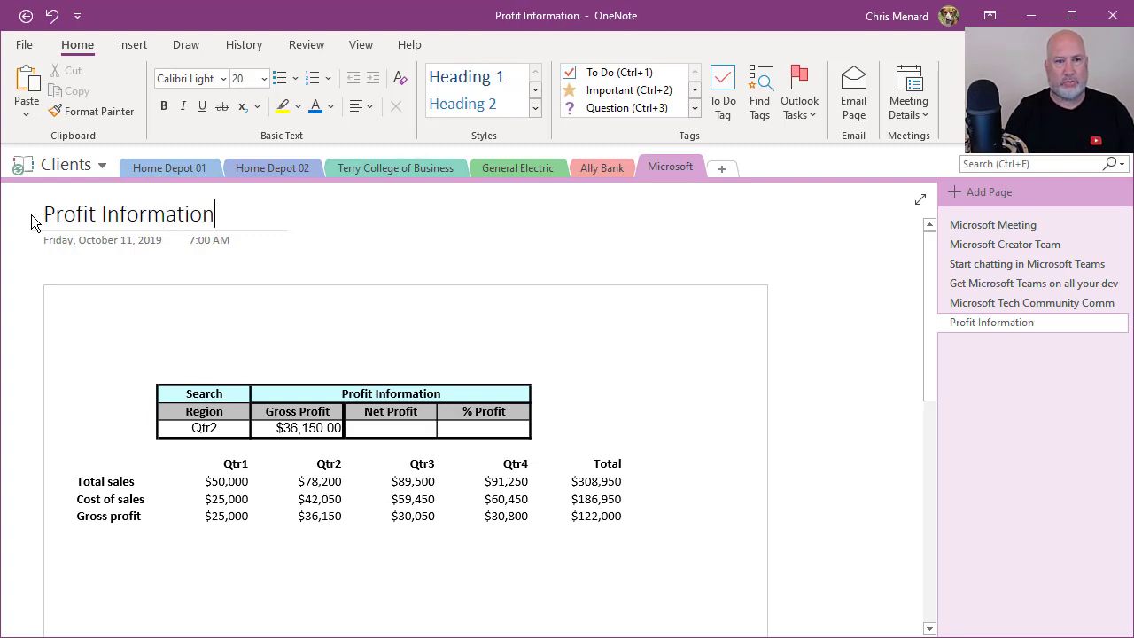
{"action": "key", "text": "ctrl+a"}
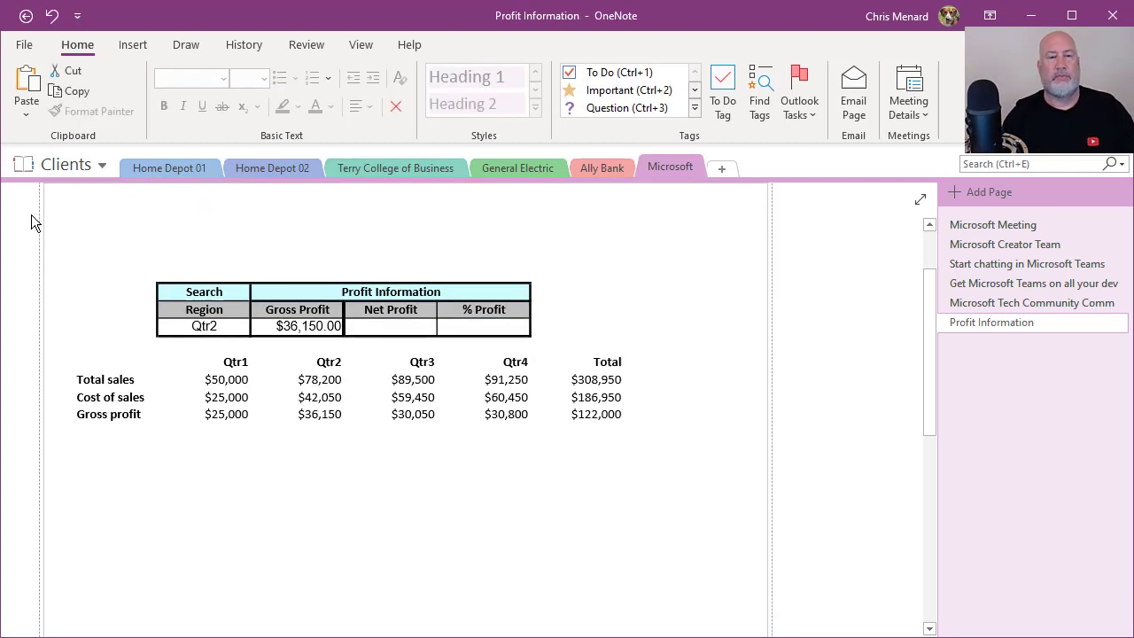